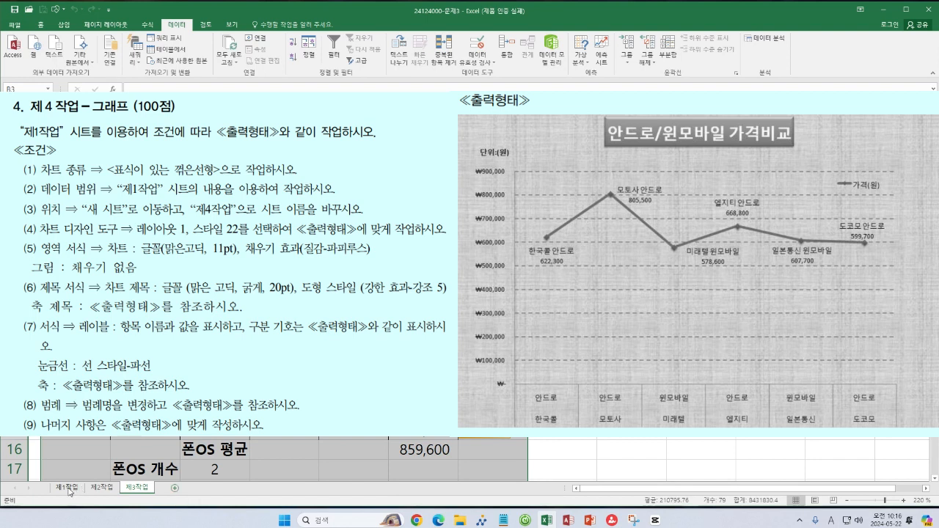
On the 제1작업 sheet, insert an empty 2-D line chart with markers, starting from a blank cell outside the table
{"action": "left_click", "coordinate": [66, 487]}
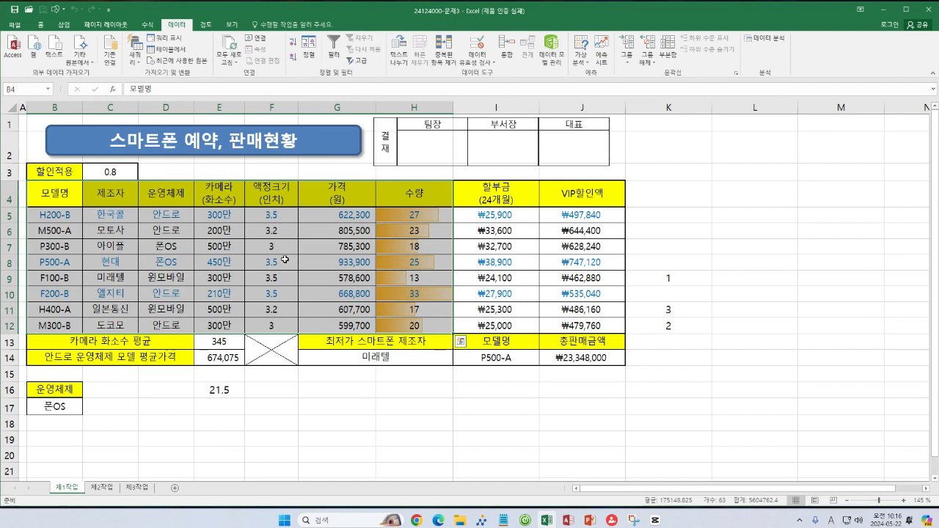
{"action": "left_click", "coordinate": [482, 409]}
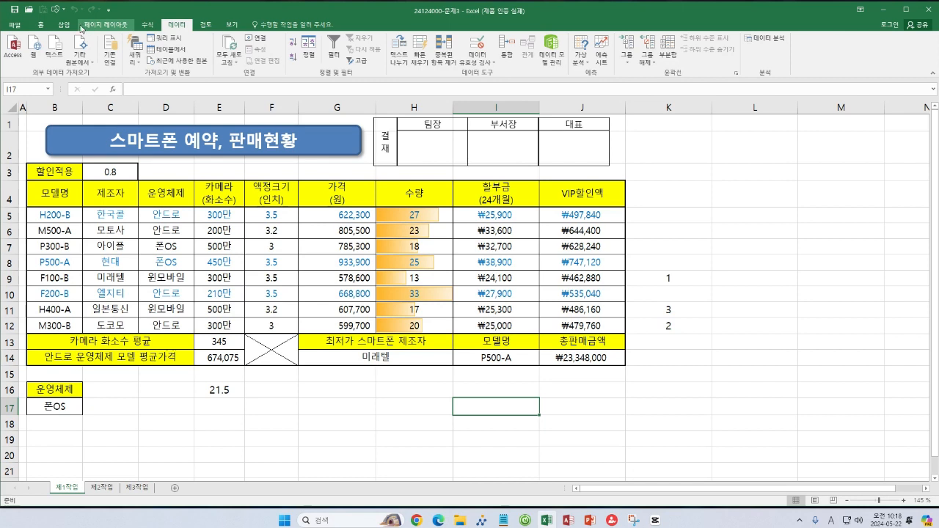
{"action": "left_click", "coordinate": [63, 25]}
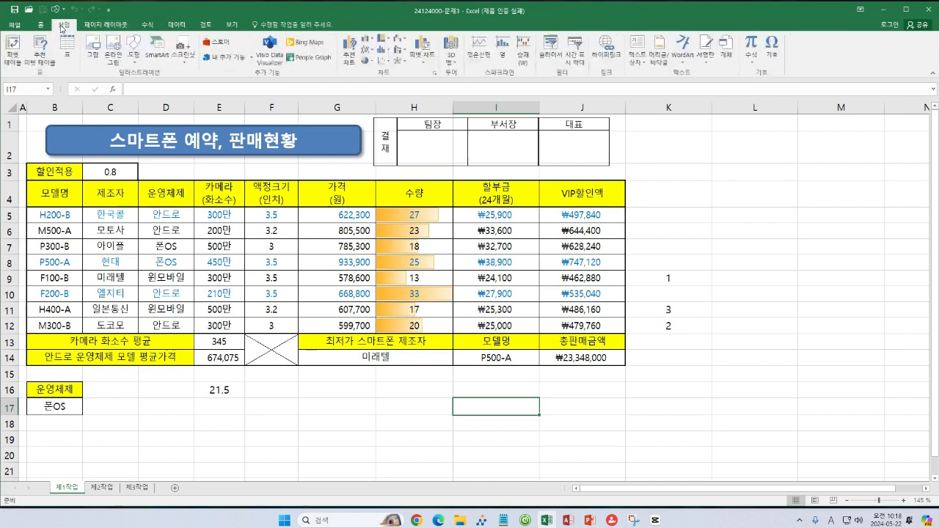
{"action": "left_click", "coordinate": [372, 52]}
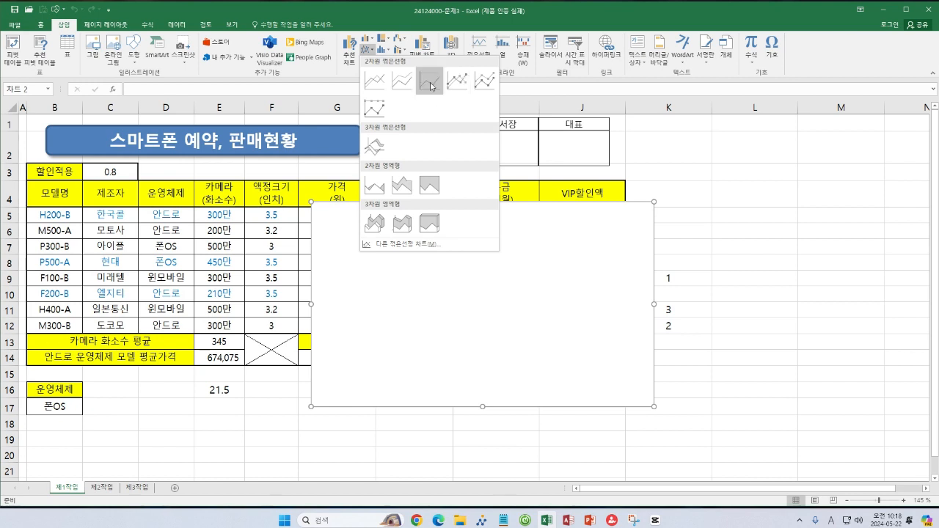
{"action": "left_click", "coordinate": [458, 81]}
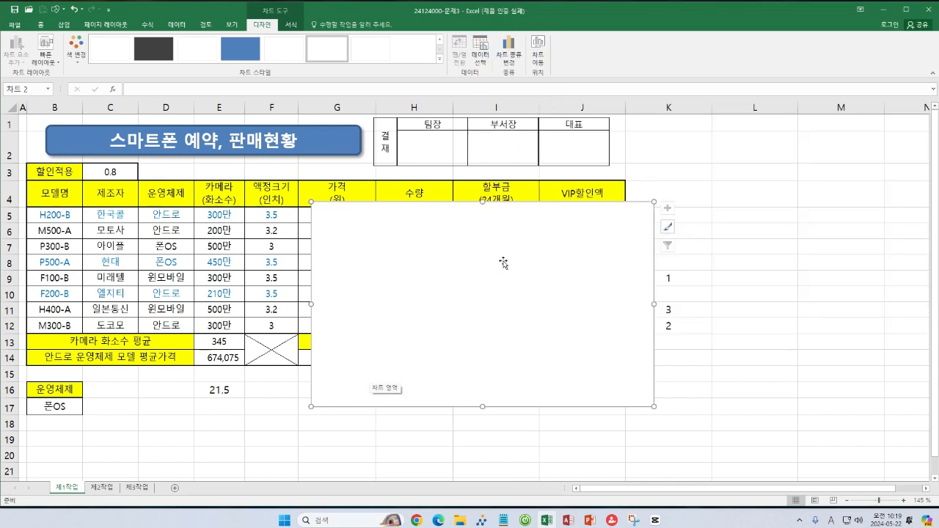
Move the chart to a new sheet named 제4작업 and place that sheet after 제3작업
{"action": "right_click", "coordinate": [504, 263]}
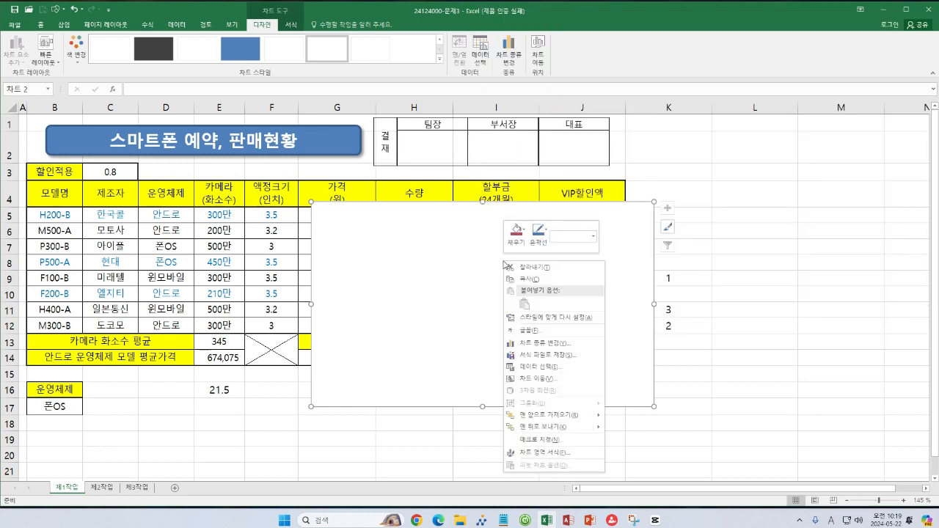
{"action": "left_click", "coordinate": [539, 379]}
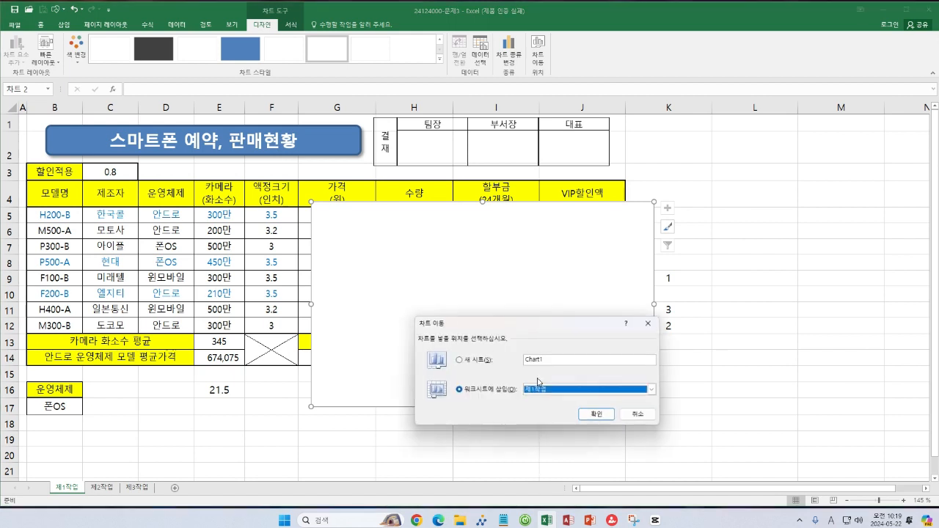
{"action": "left_click", "coordinate": [460, 360]}
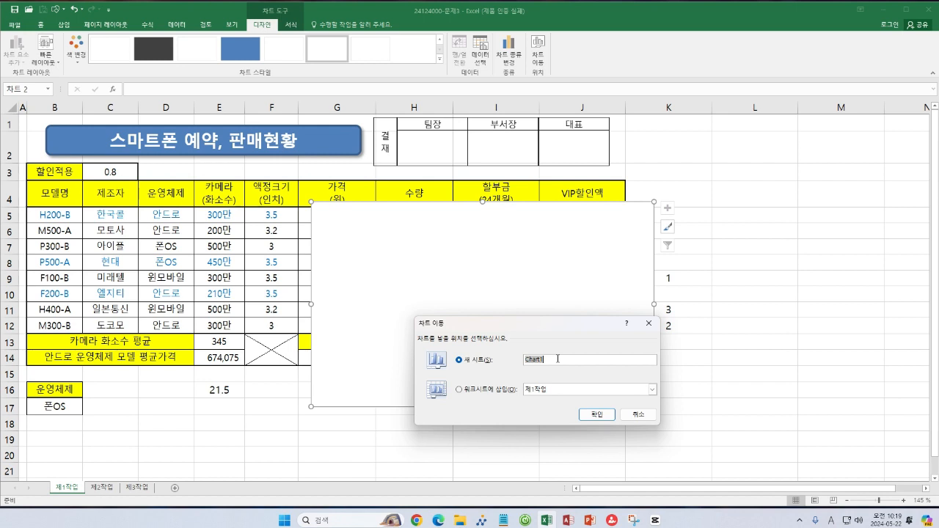
{"action": "key", "text": "BackSpace"}
{"action": "type", "text": "제4작업"}
{"action": "left_click", "coordinate": [595, 413]}
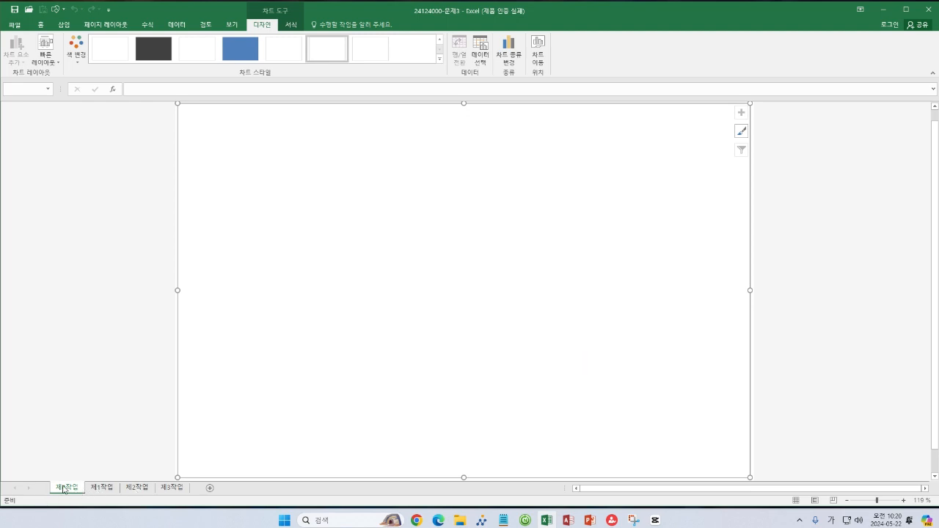
{"action": "left_click_drag", "start_coordinate": [70, 490], "coordinate": [189, 495]}
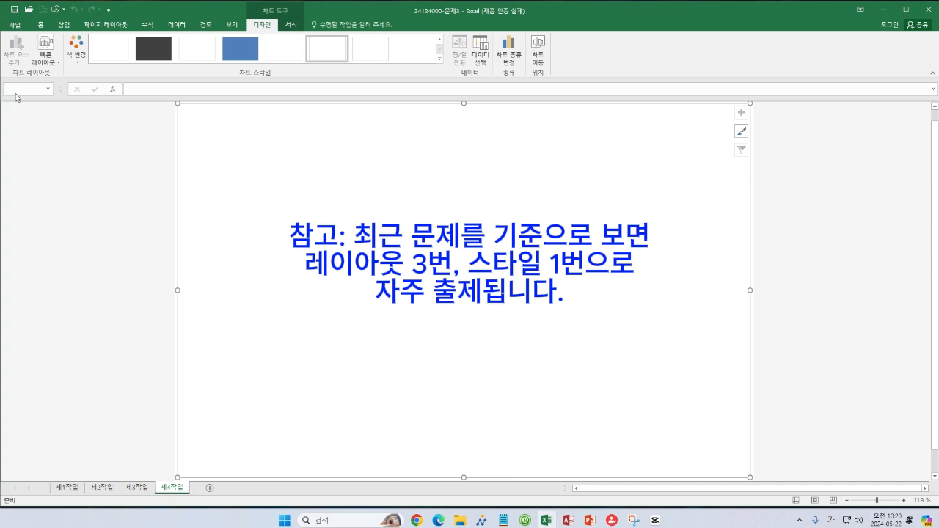
Apply quick layout 레이아웃 1 and chart style 스타일 2 to the empty chart
{"action": "left_click", "coordinate": [53, 65]}
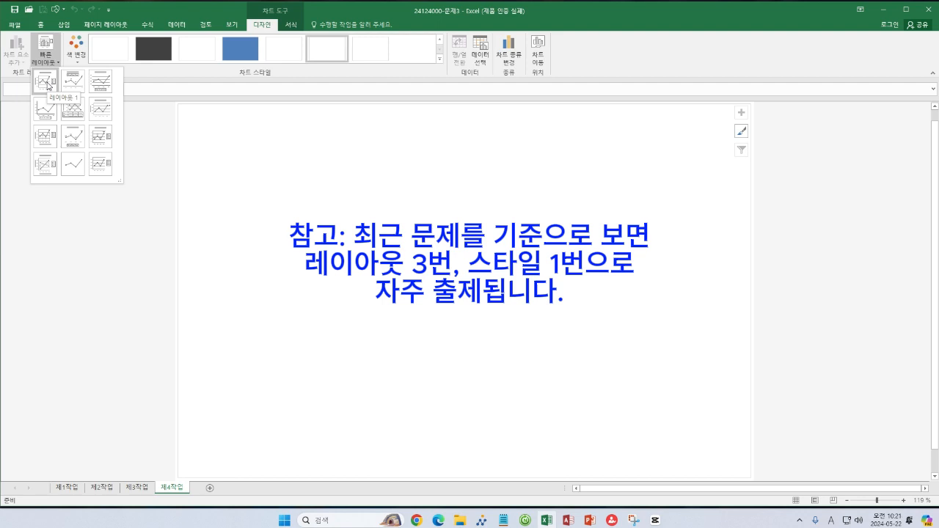
{"action": "left_click", "coordinate": [47, 83]}
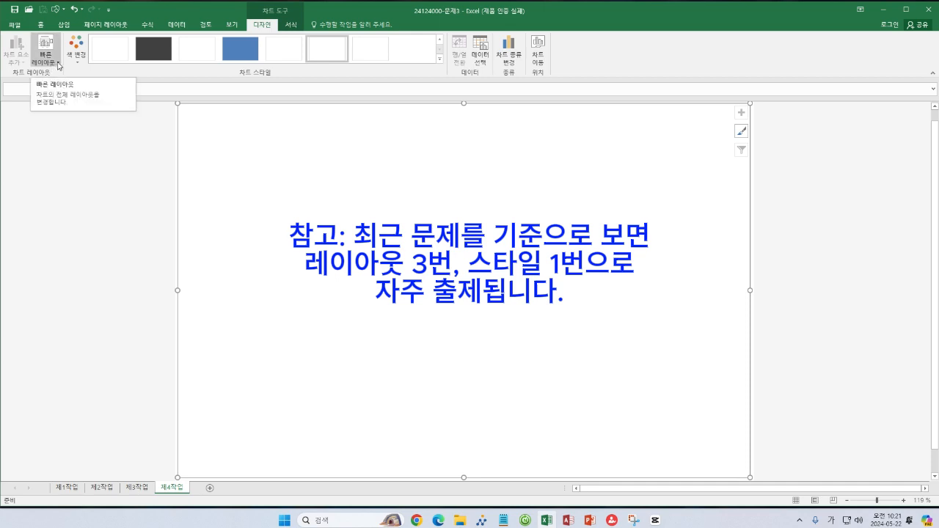
{"action": "left_click", "coordinate": [45, 53]}
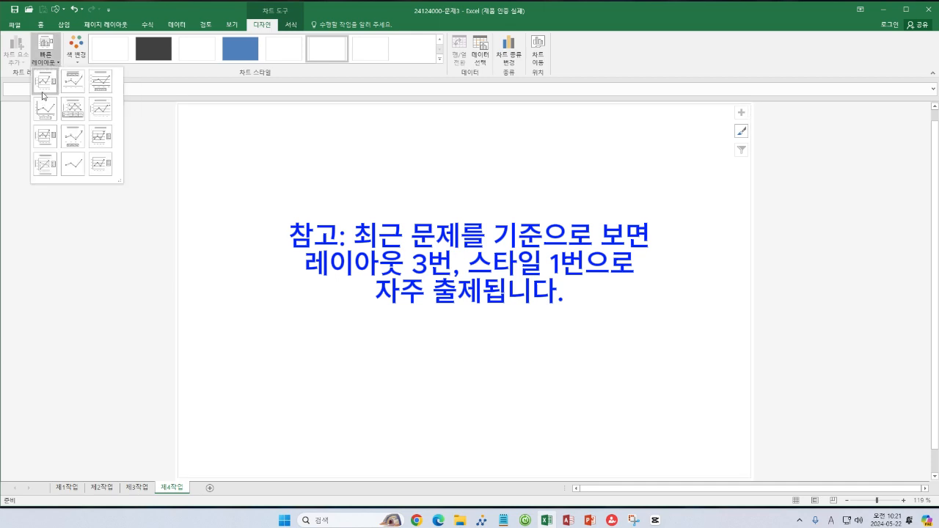
{"action": "left_click", "coordinate": [44, 91]}
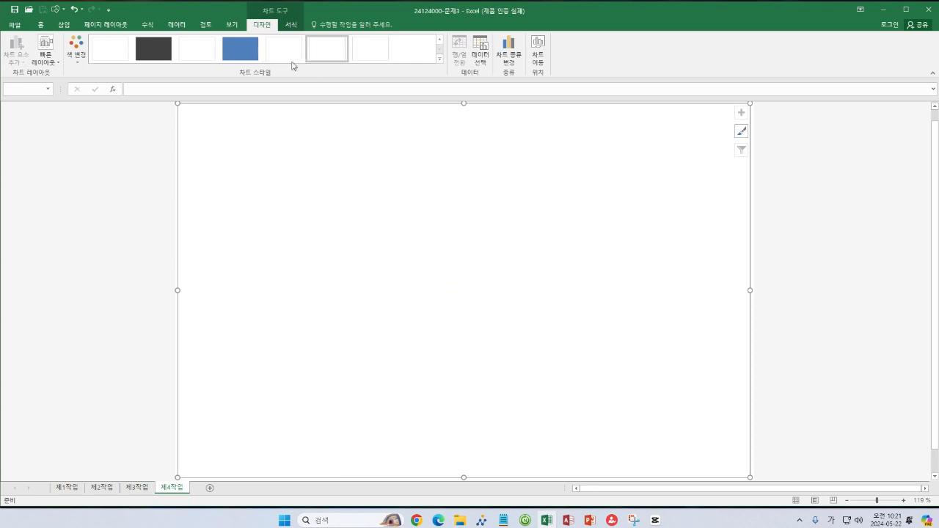
{"action": "left_click", "coordinate": [440, 60]}
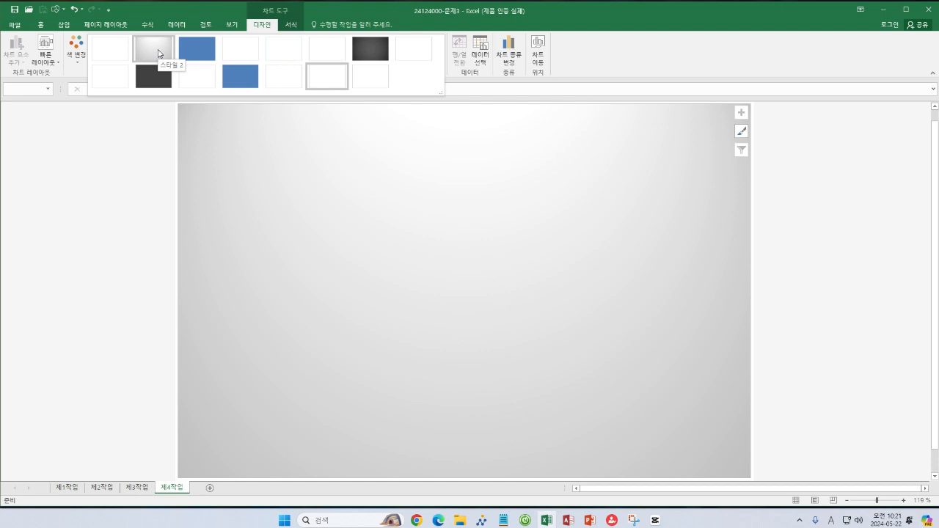
{"action": "left_click", "coordinate": [158, 53]}
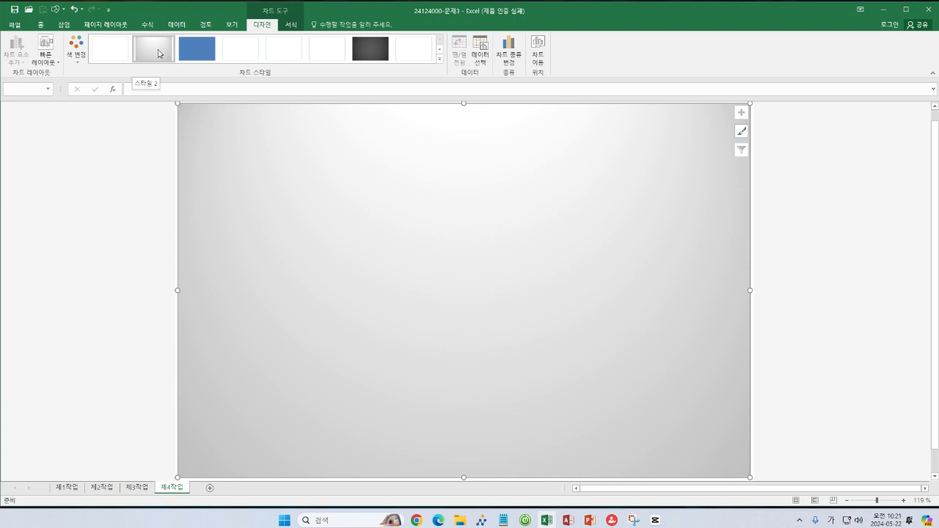
{"action": "left_click", "coordinate": [159, 53]}
Set the chart area's font to 맑은 고딕 (본문) at size 11
{"action": "left_click", "coordinate": [42, 26]}
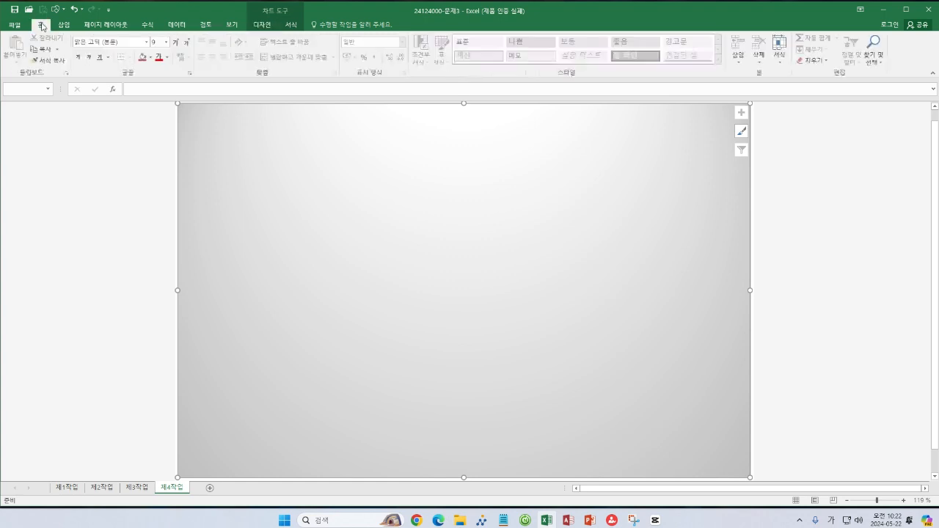
{"action": "left_click", "coordinate": [146, 42]}
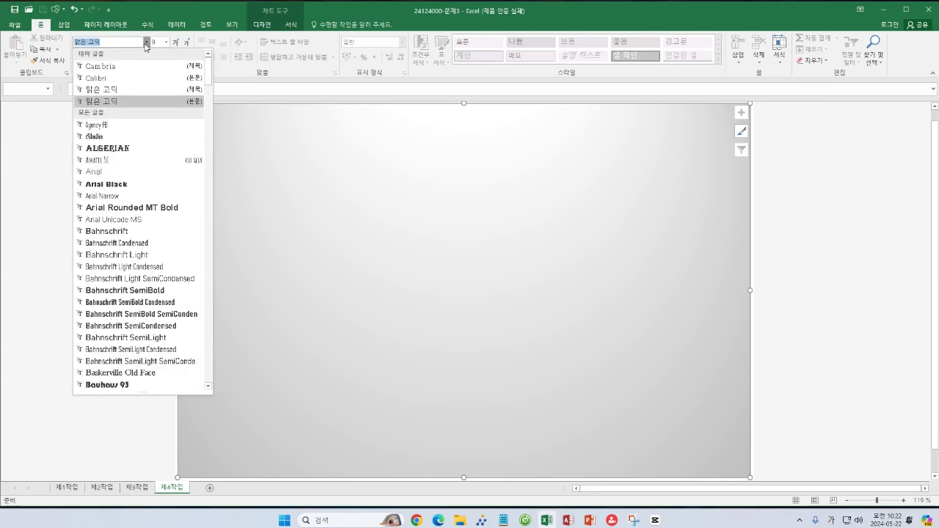
{"action": "left_click", "coordinate": [102, 101]}
{"action": "left_click", "coordinate": [167, 43]}
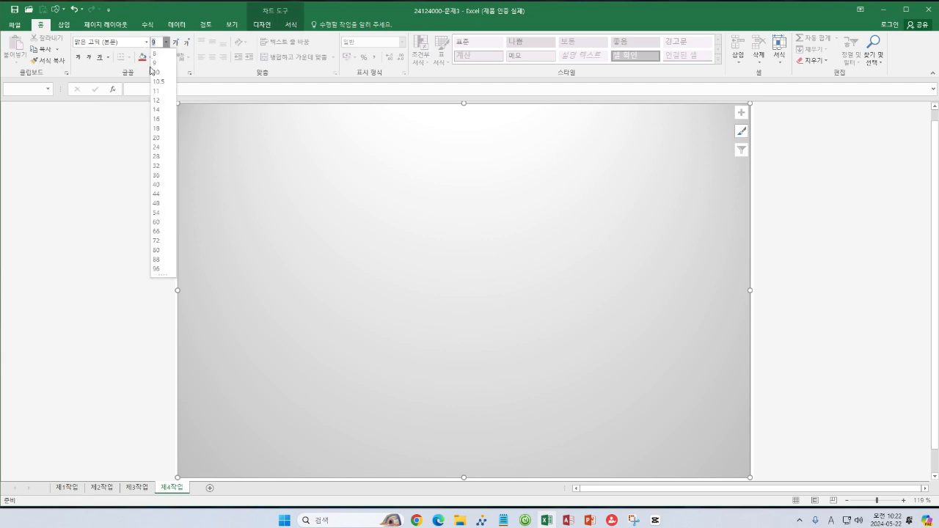
{"action": "left_click", "coordinate": [157, 91]}
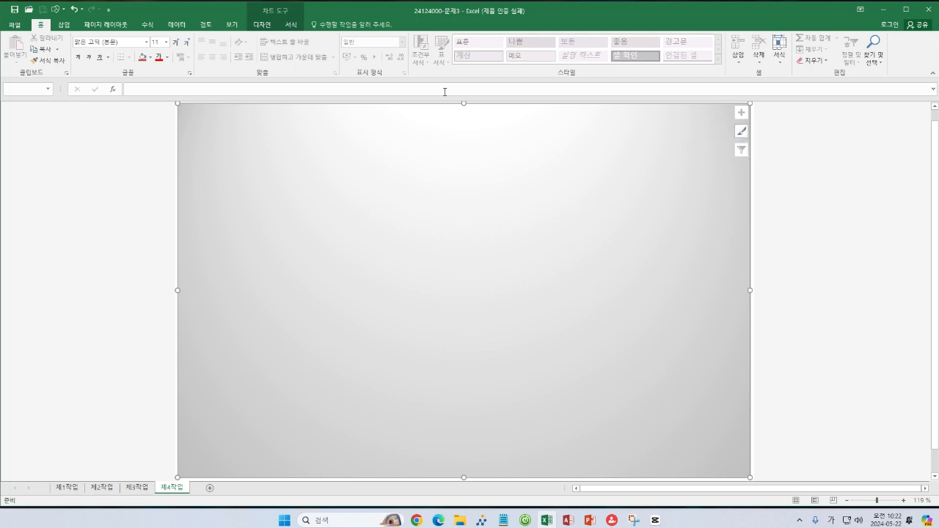
Fill the chart area with the papyrus (파피루스) texture
{"action": "left_click", "coordinate": [262, 24]}
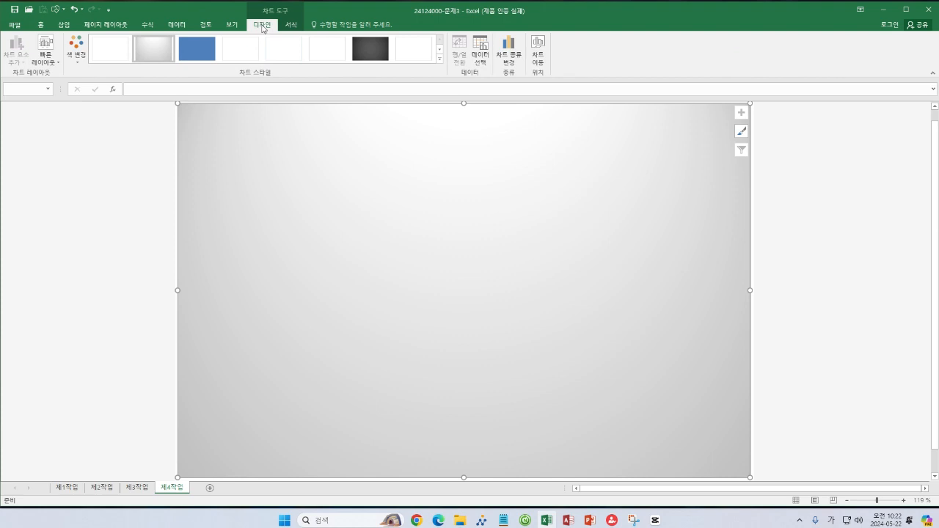
{"action": "left_click", "coordinate": [292, 26]}
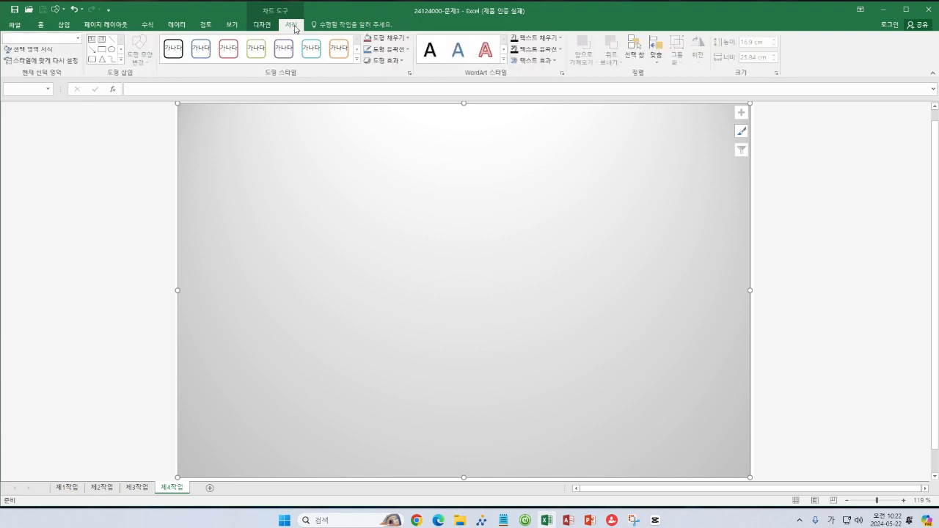
{"action": "left_click", "coordinate": [408, 40]}
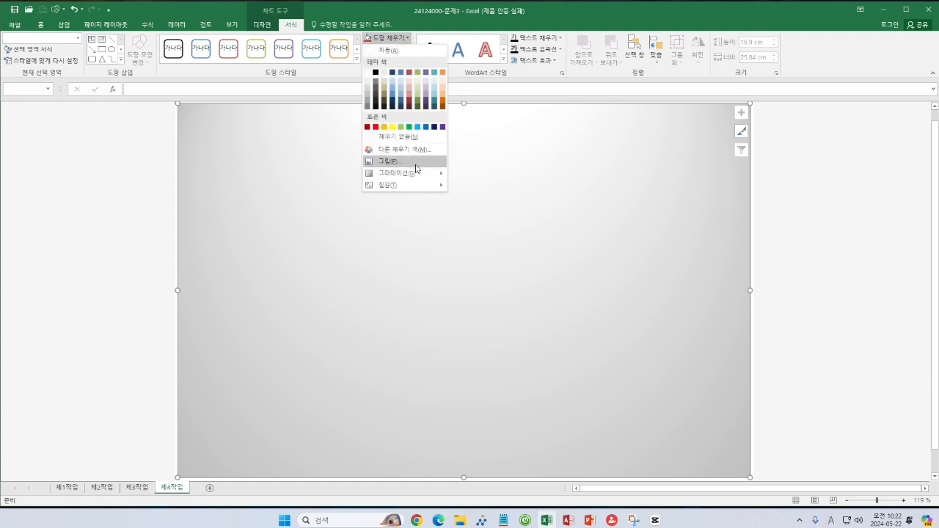
{"action": "mouse_move", "coordinate": [413, 190]}
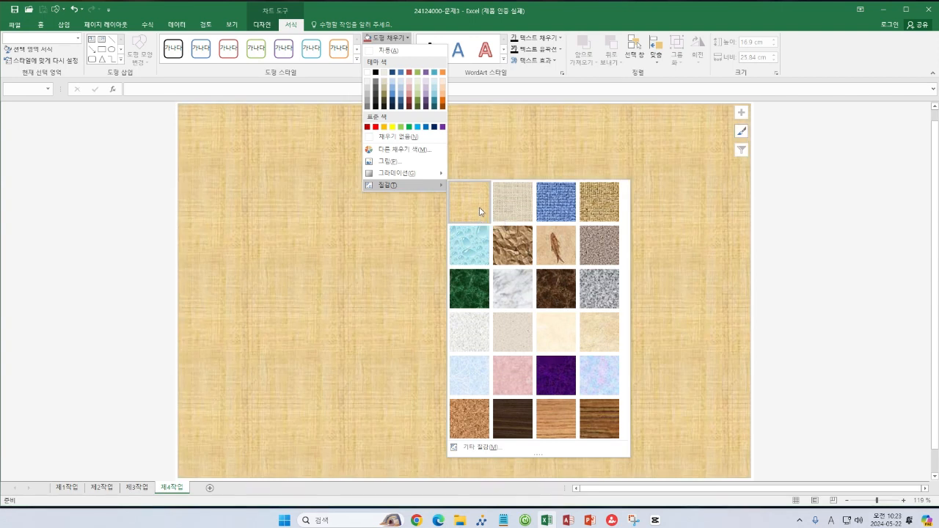
{"action": "left_click", "coordinate": [470, 209]}
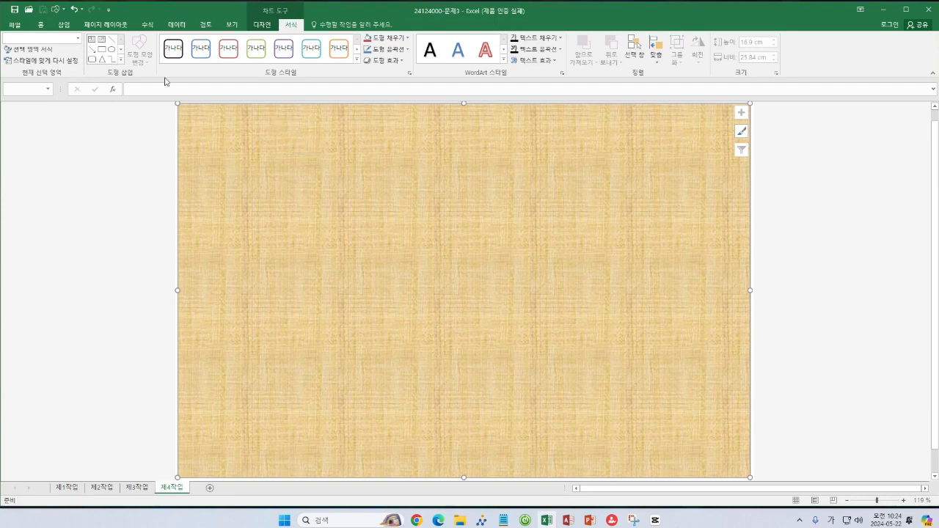
Add a new data series to the chart and name it 가격(원)
{"action": "left_click", "coordinate": [264, 26]}
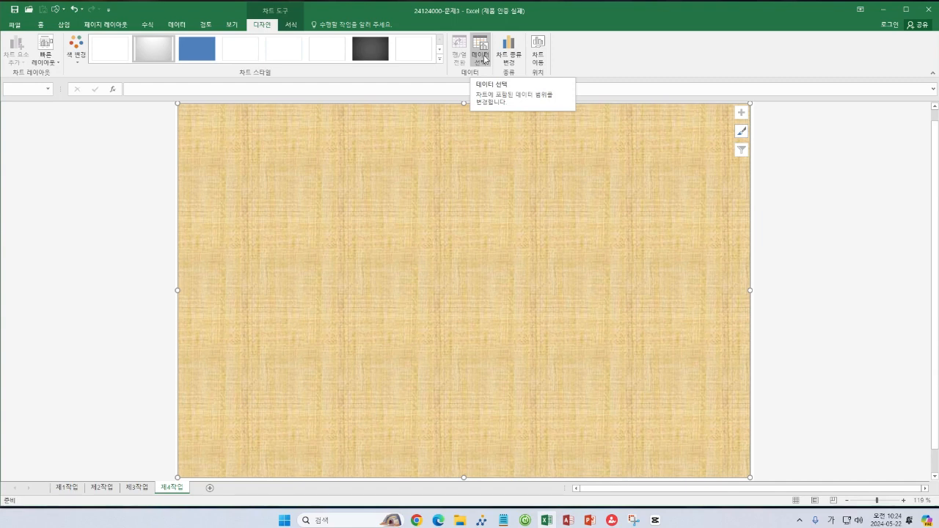
{"action": "key", "text": "alt"}
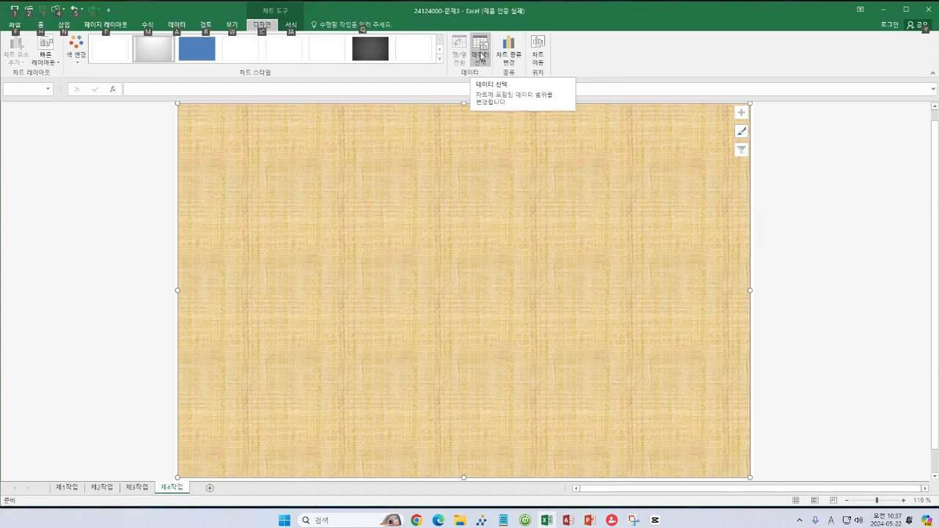
{"action": "left_click", "coordinate": [482, 58]}
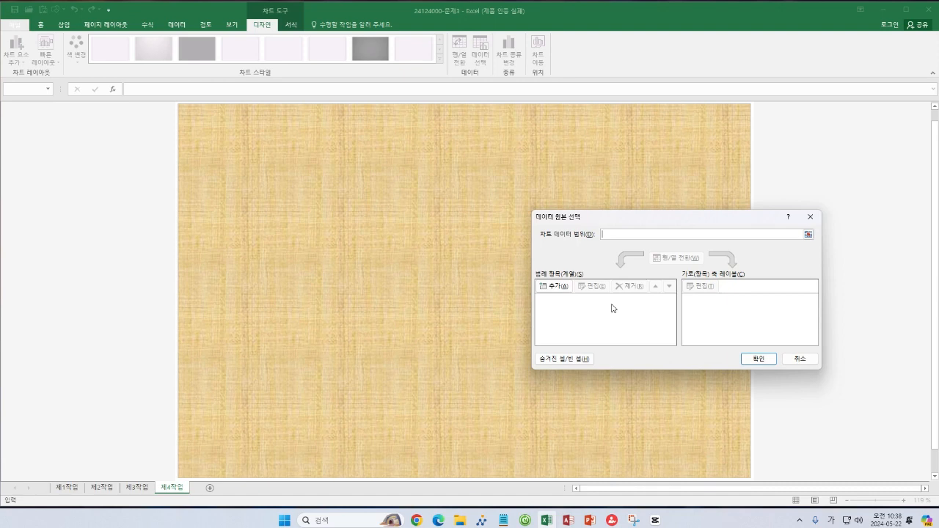
{"action": "left_click", "coordinate": [559, 289]}
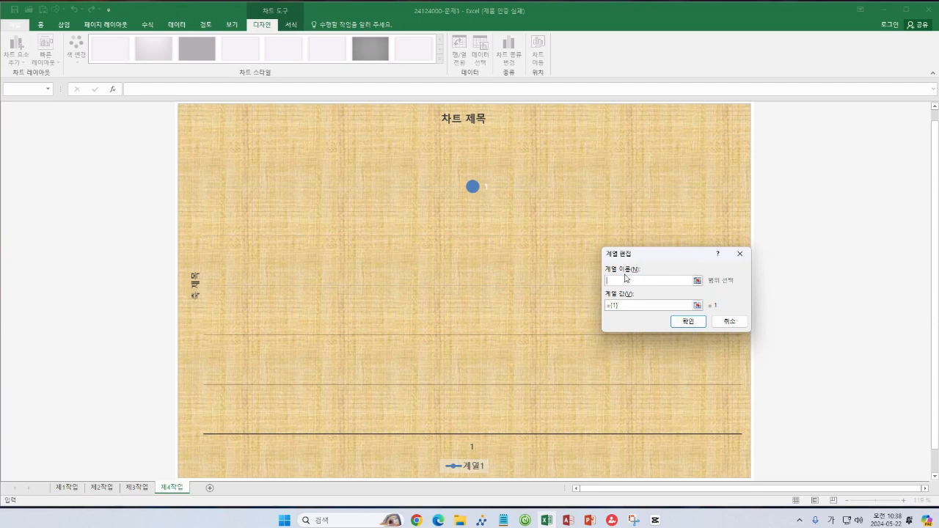
{"action": "type", "text": "가"}
{"action": "type", "text": "격"}
{"action": "type", "text": "(다"}
{"action": "type", "text": ")"}
Replace the 가격(원) series' default values with 제1작업 price cells G5, G6, G9, G10, G11 and G12
{"action": "left_click", "coordinate": [641, 306]}
{"action": "left_click", "coordinate": [638, 306]}
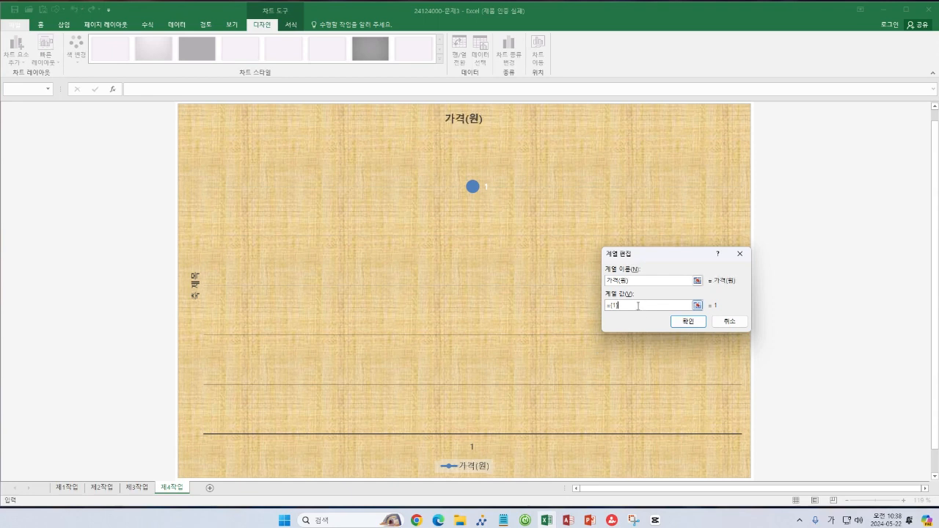
{"action": "key", "text": "BackSpace"}
{"action": "key", "text": "BackSpace"}
{"action": "key", "text": "BackSpace"}
{"action": "key", "text": "BackSpace"}
{"action": "left_click", "coordinate": [64, 487]}
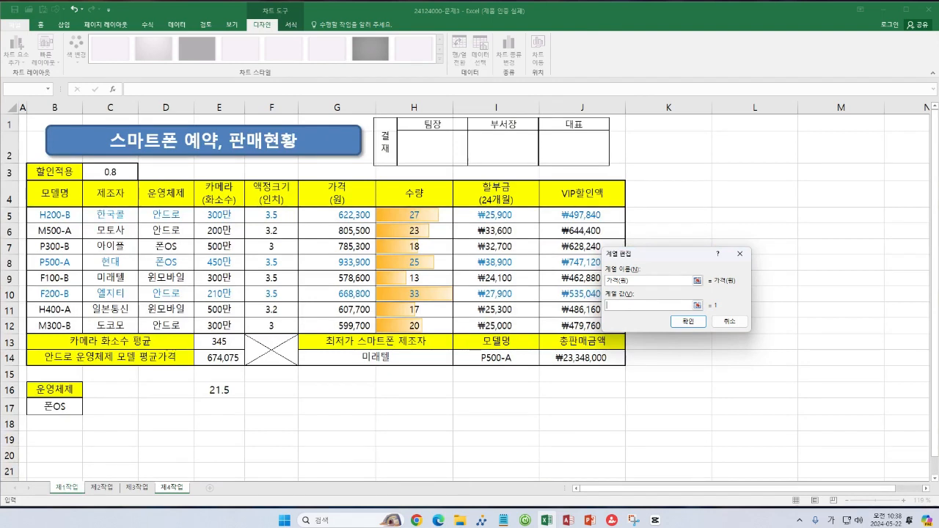
{"action": "left_click", "coordinate": [352, 215]}
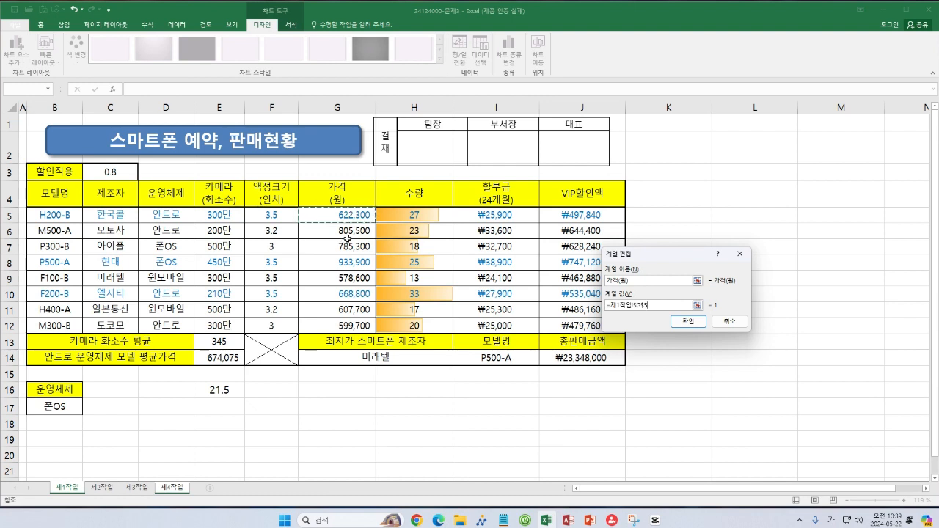
{"action": "left_click", "coordinate": [359, 232], "text": "ctrl"}
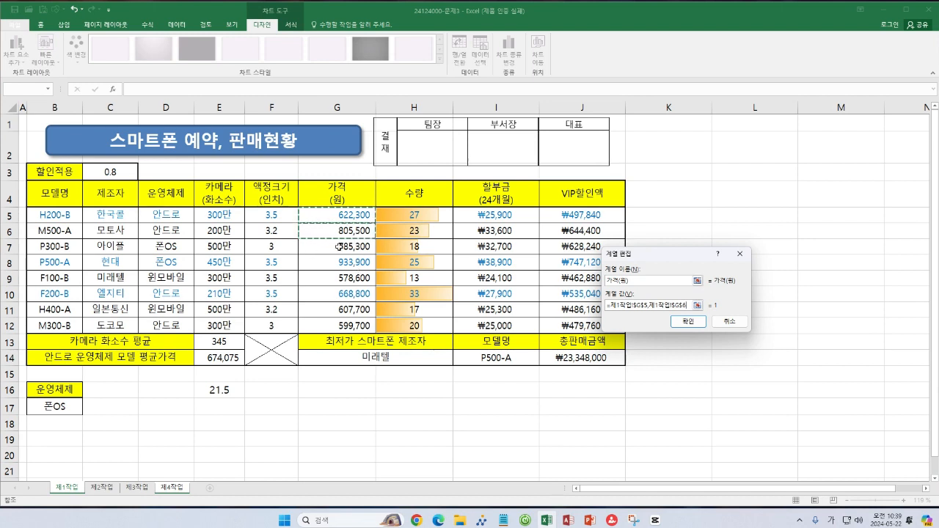
{"action": "left_click", "coordinate": [336, 278], "text": "ctrl"}
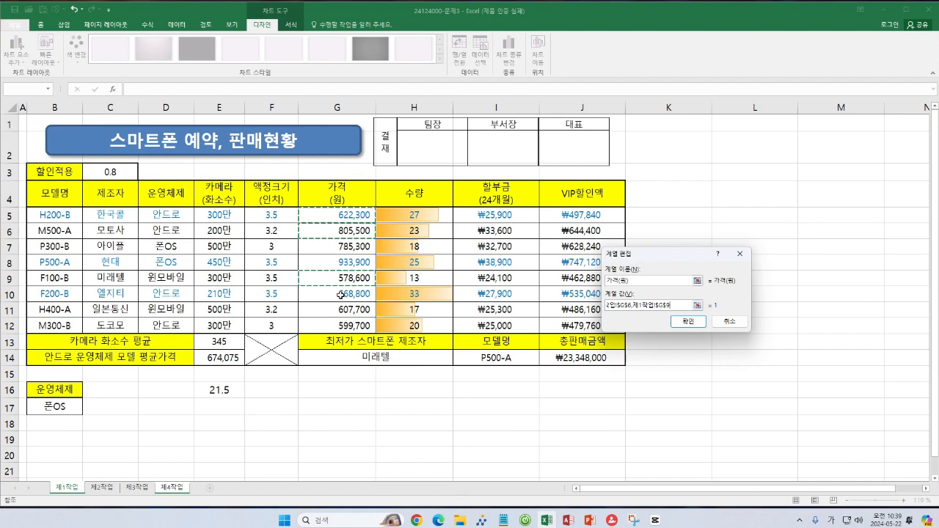
{"action": "left_click", "coordinate": [342, 294], "text": "ctrl"}
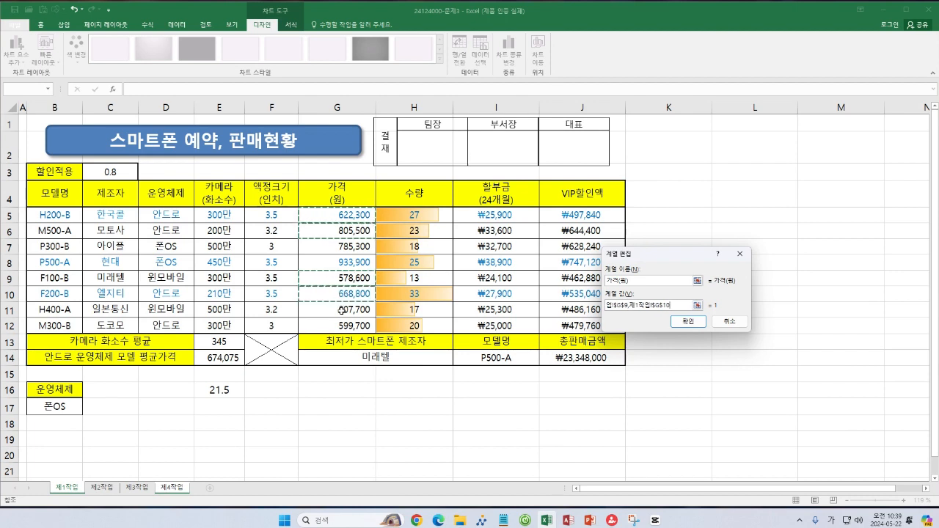
{"action": "left_click", "coordinate": [341, 310], "text": "ctrl"}
{"action": "left_click", "coordinate": [339, 327], "text": "ctrl"}
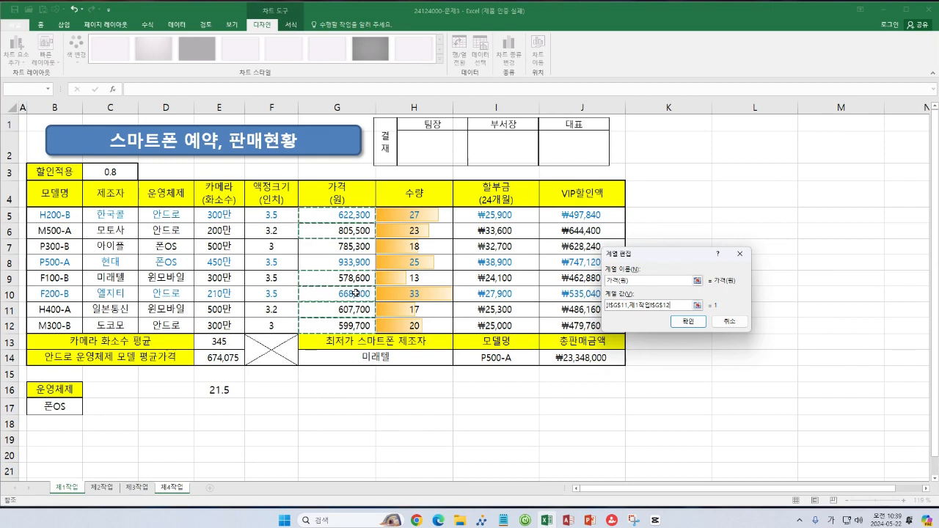
{"action": "left_click", "coordinate": [683, 323]}
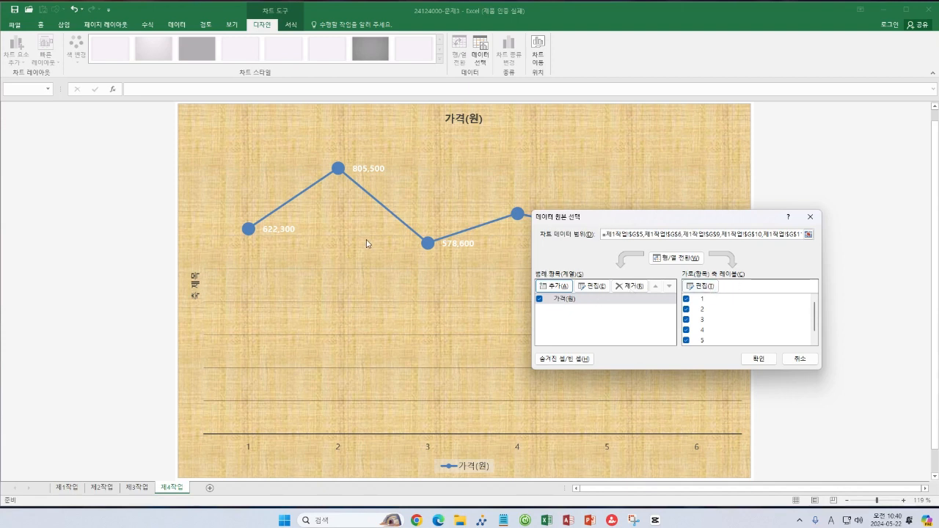
Set the horizontal axis labels to the 제1작업 manufacturer and operating system cells C:D in rows 5, 6 and 9 to 12, and accept the data source
{"action": "left_click", "coordinate": [709, 288]}
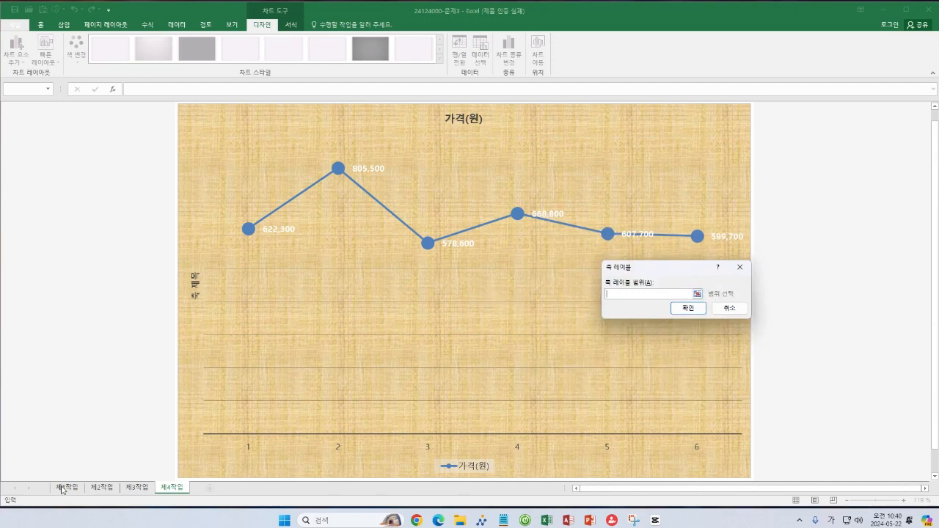
{"action": "left_click", "coordinate": [63, 487]}
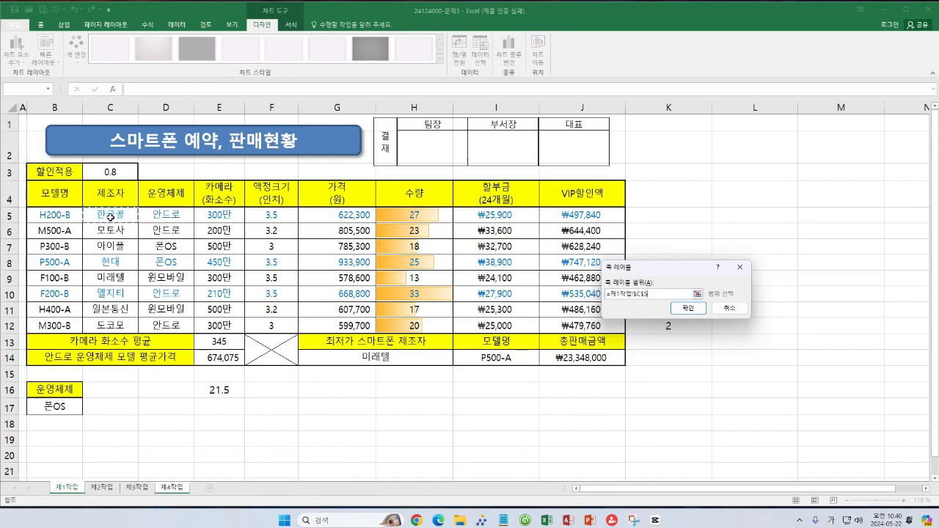
{"action": "left_click_drag", "start_coordinate": [115, 221], "coordinate": [167, 215]}
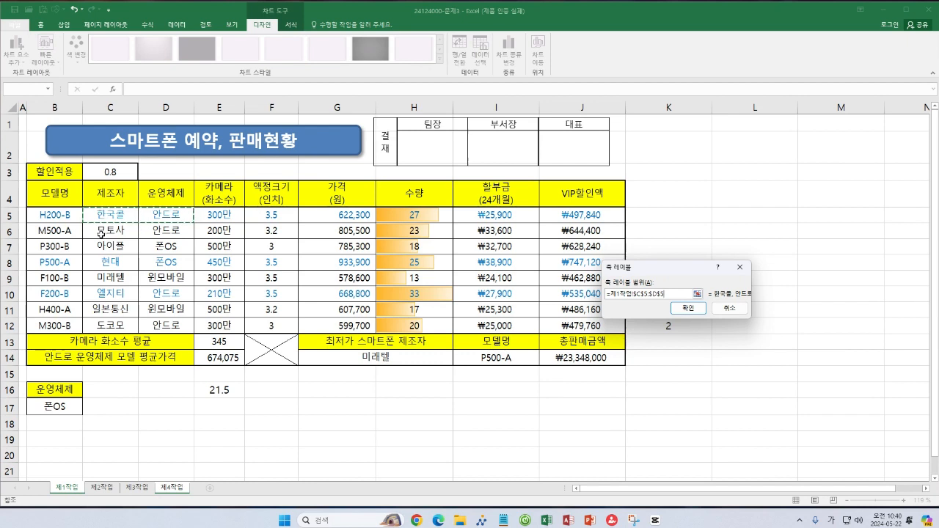
{"action": "left_click_drag", "start_coordinate": [105, 233], "coordinate": [167, 231]}
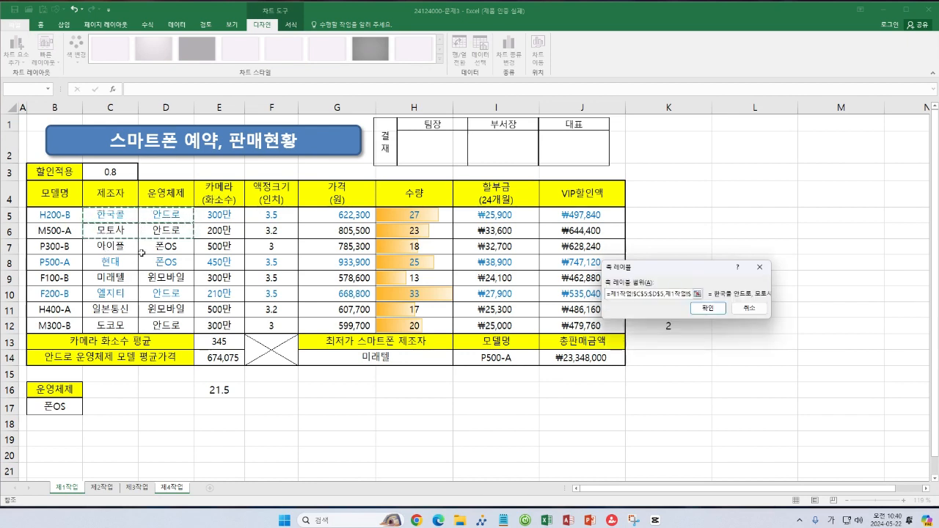
{"action": "left_click_drag", "start_coordinate": [93, 280], "coordinate": [168, 280]}
{"action": "left_click_drag", "start_coordinate": [98, 293], "coordinate": [168, 294]}
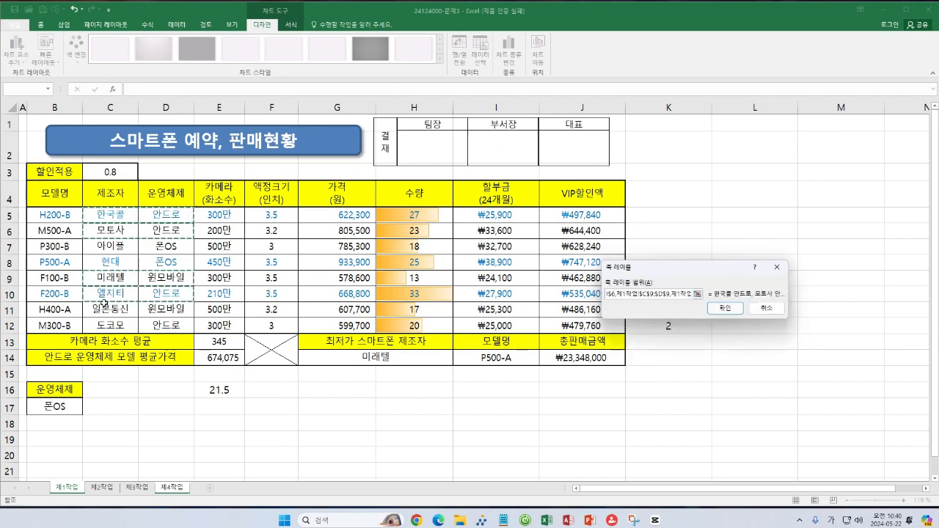
{"action": "left_click_drag", "start_coordinate": [103, 309], "coordinate": [142, 325]}
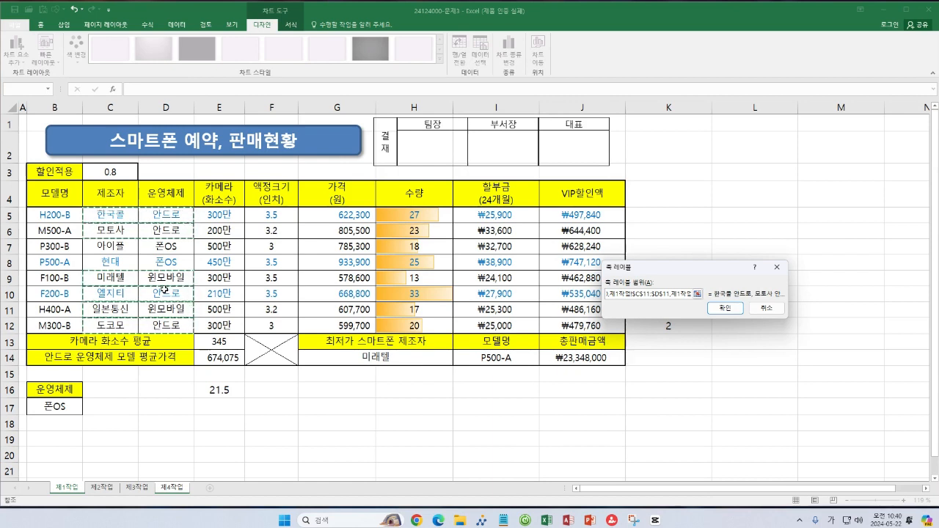
{"action": "left_click", "coordinate": [732, 309]}
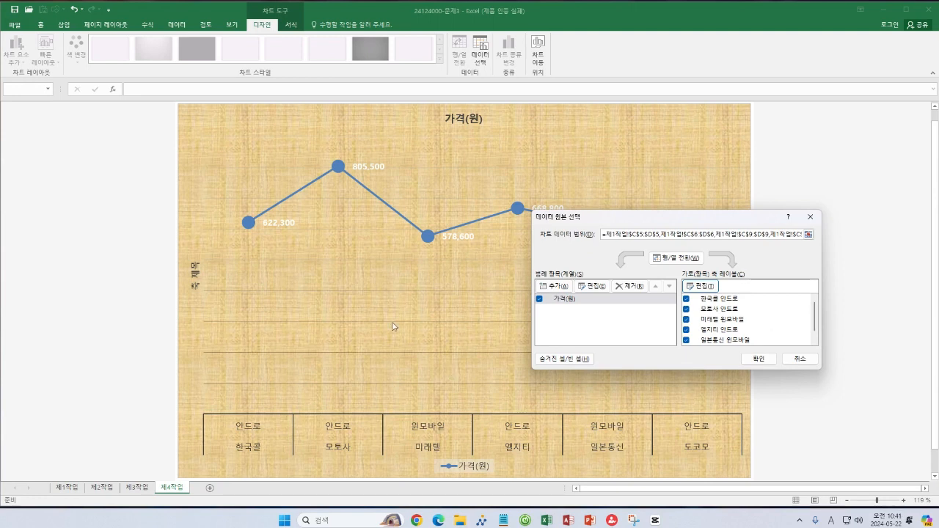
{"action": "left_click", "coordinate": [758, 360]}
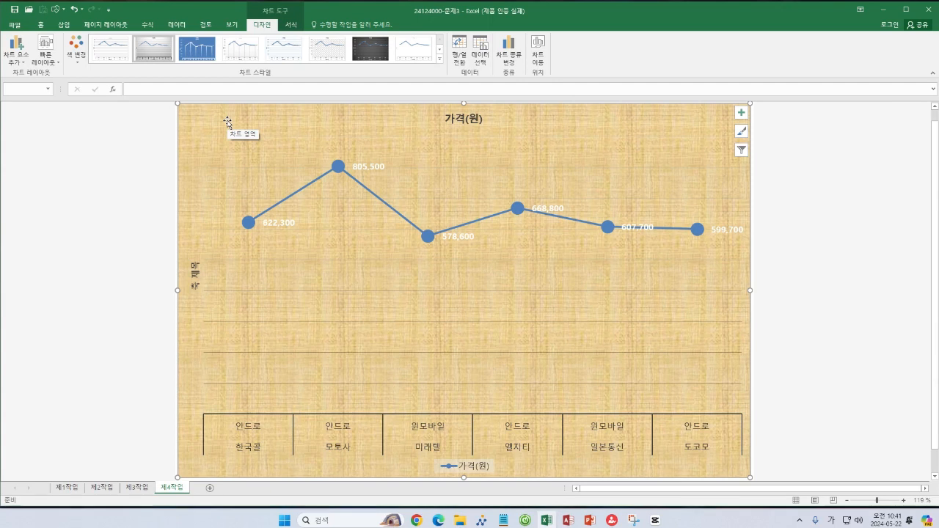
Try a white fill on the chart's plot area and undo it
{"action": "left_click", "coordinate": [260, 174]}
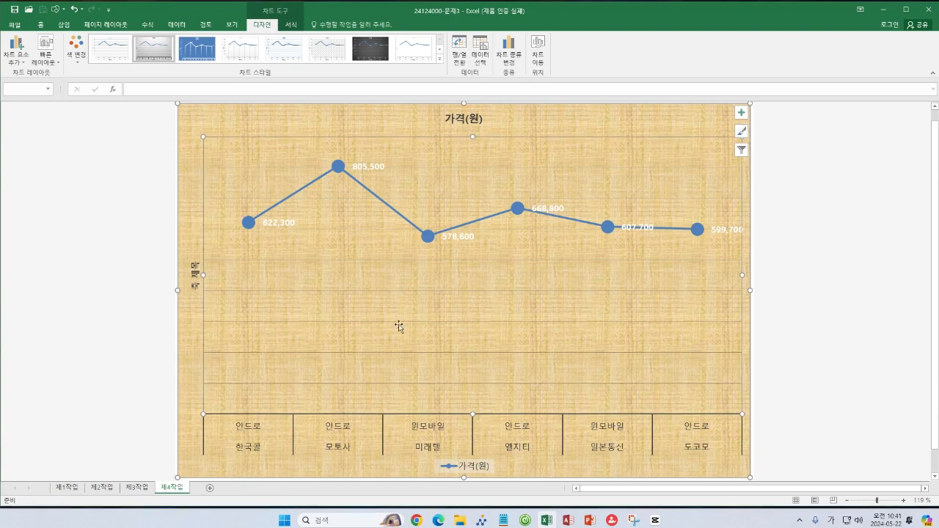
{"action": "right_click", "coordinate": [253, 162]}
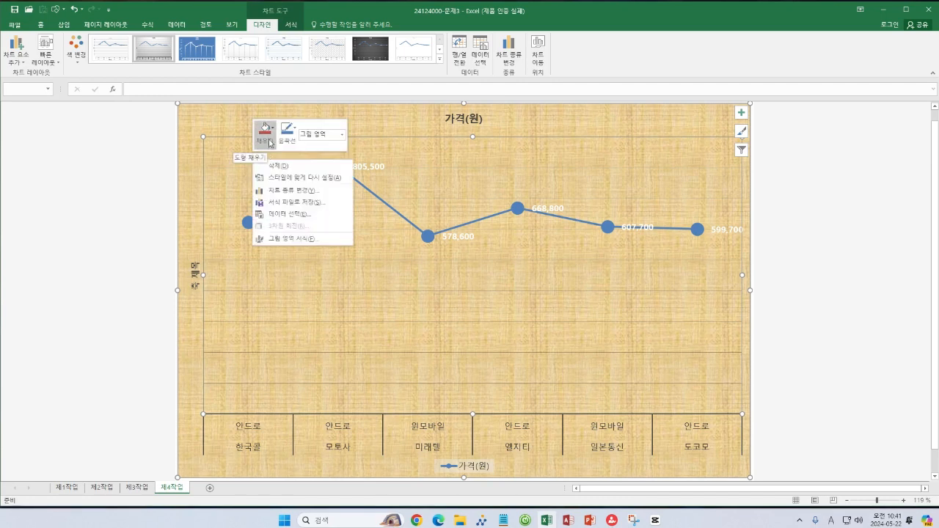
{"action": "left_click", "coordinate": [267, 145]}
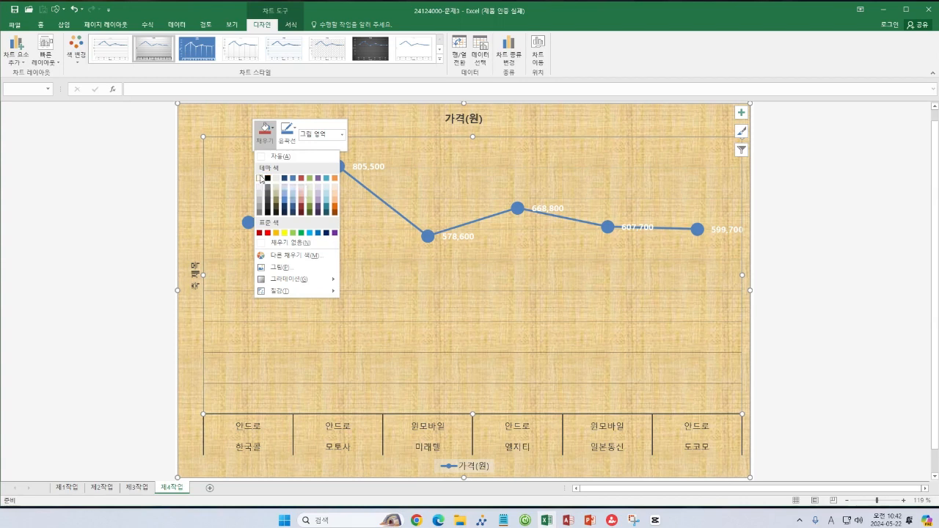
{"action": "left_click", "coordinate": [261, 178]}
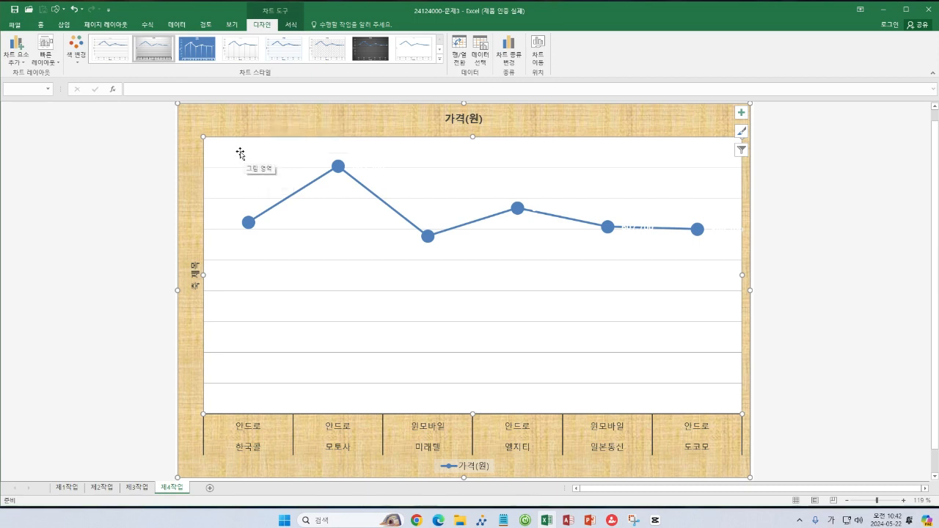
{"action": "key", "text": "ctrl+z"}
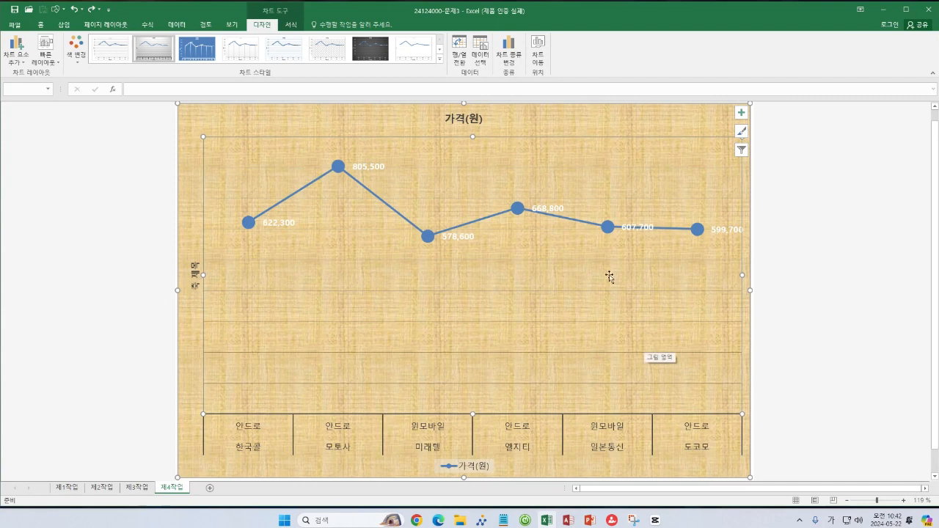
Set the chart title's font size to 20, keeping the 맑은 고딕 (본문) font
{"action": "left_click", "coordinate": [462, 123]}
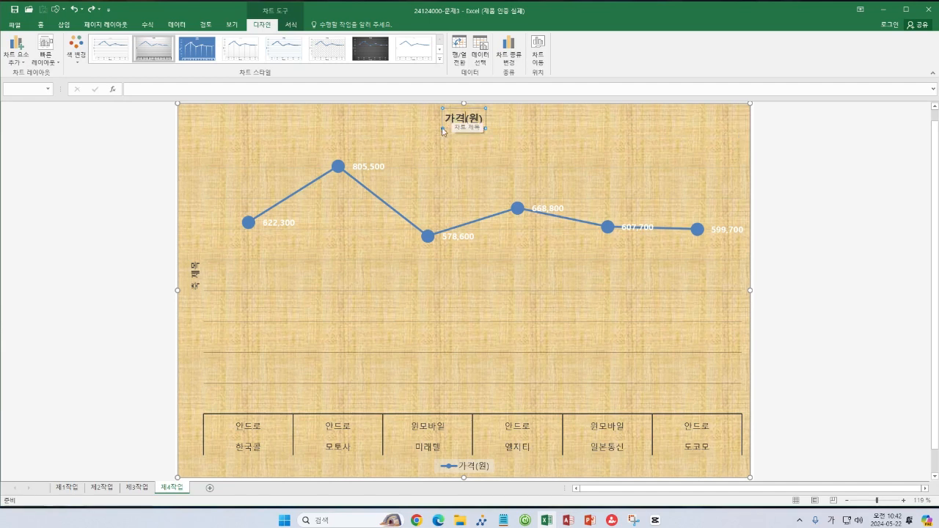
{"action": "left_click", "coordinate": [40, 25]}
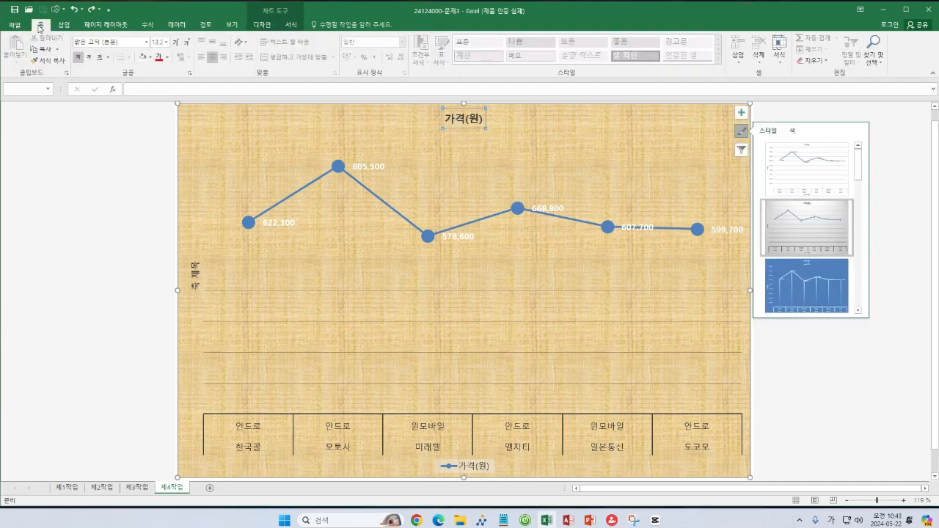
{"action": "left_click", "coordinate": [146, 42]}
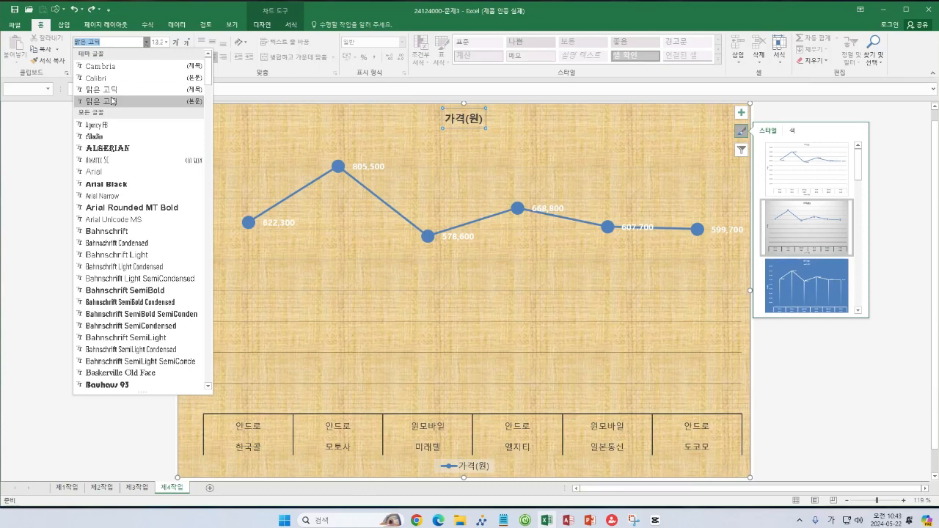
{"action": "left_click", "coordinate": [146, 43]}
{"action": "left_click", "coordinate": [168, 44]}
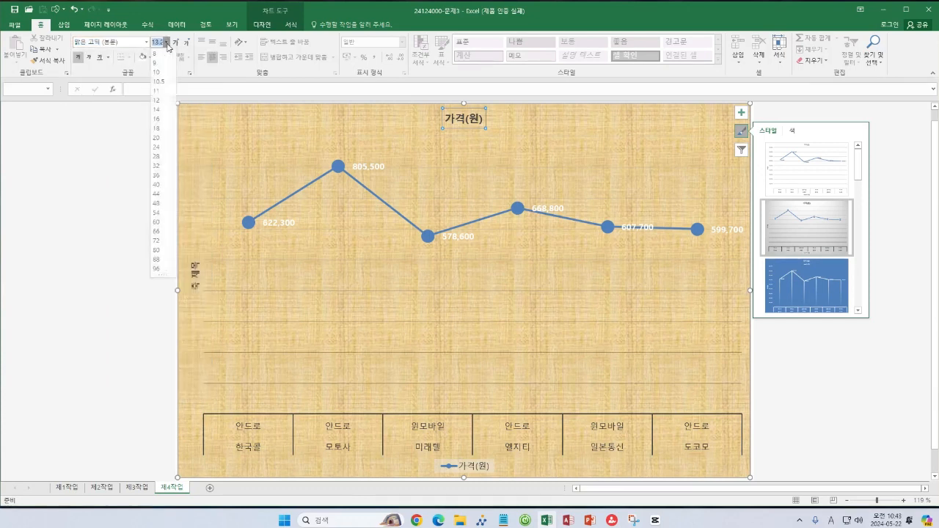
{"action": "left_click", "coordinate": [160, 141]}
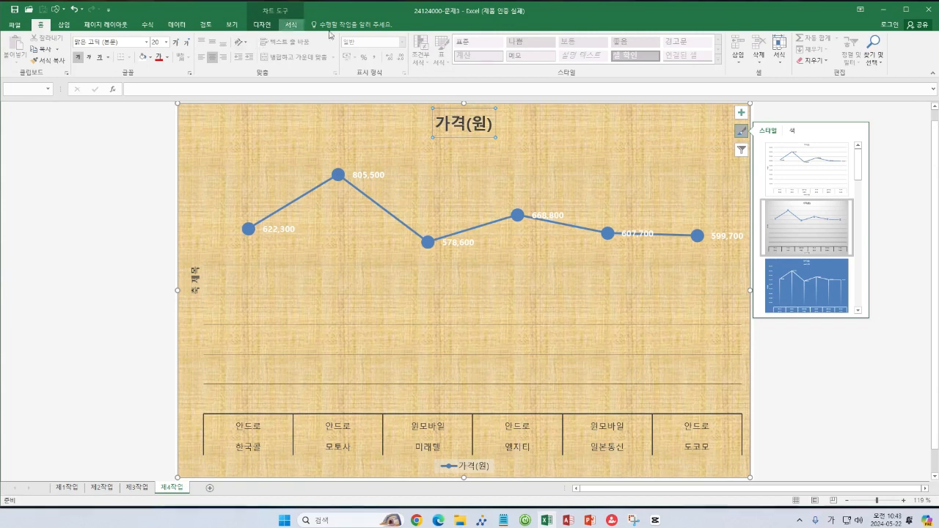
Apply the aqua shape style from the last row of the theme styles to the chart title
{"action": "left_click", "coordinate": [291, 24]}
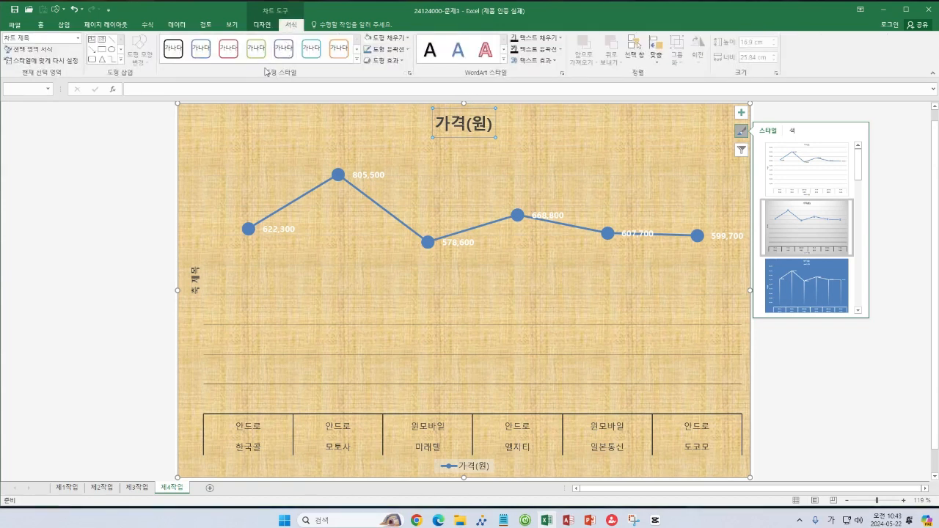
{"action": "left_click", "coordinate": [357, 63]}
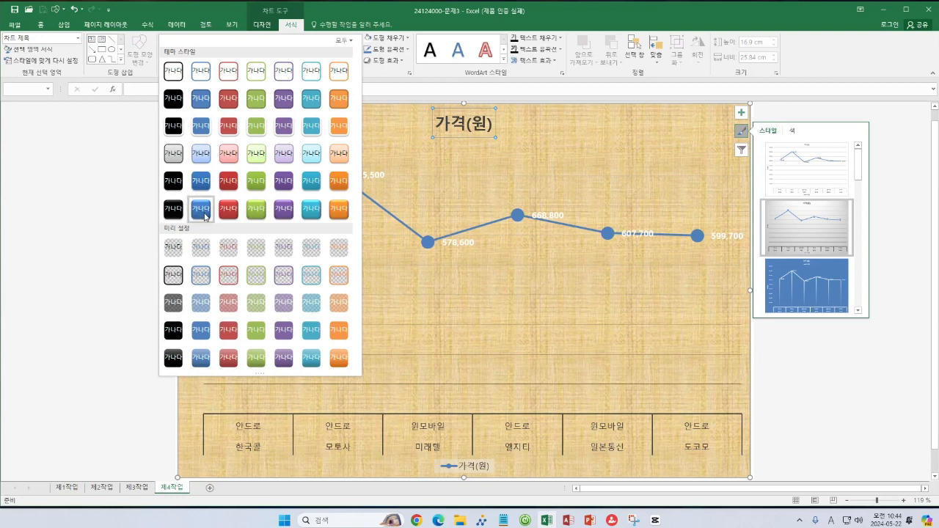
{"action": "left_click", "coordinate": [312, 210]}
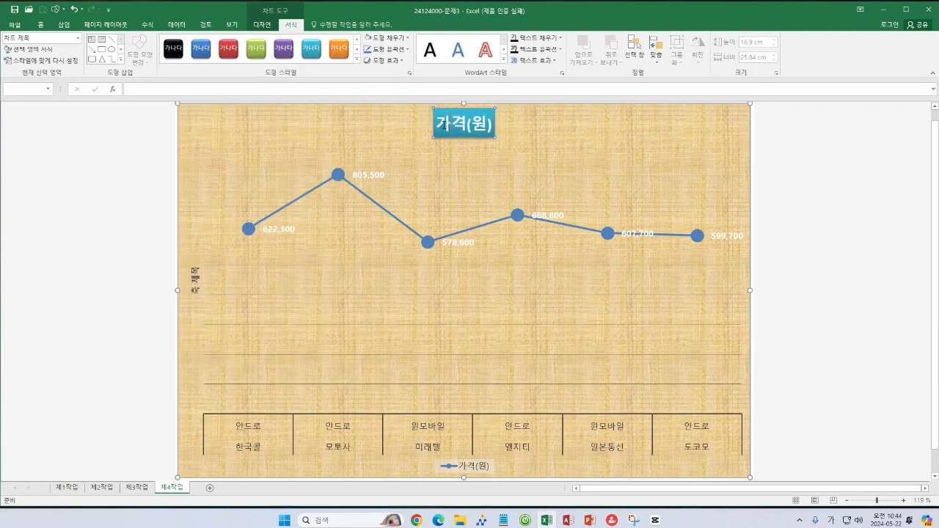
Replace the chart title text with 안드로/윈모바일 가격비교
{"action": "left_click_drag", "start_coordinate": [445, 125], "coordinate": [500, 129]}
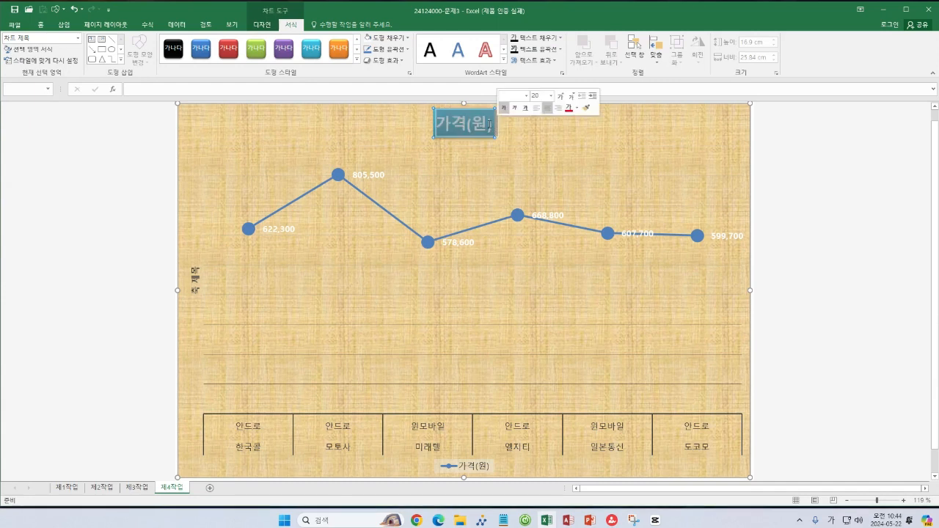
{"action": "type", "text": "안드"}
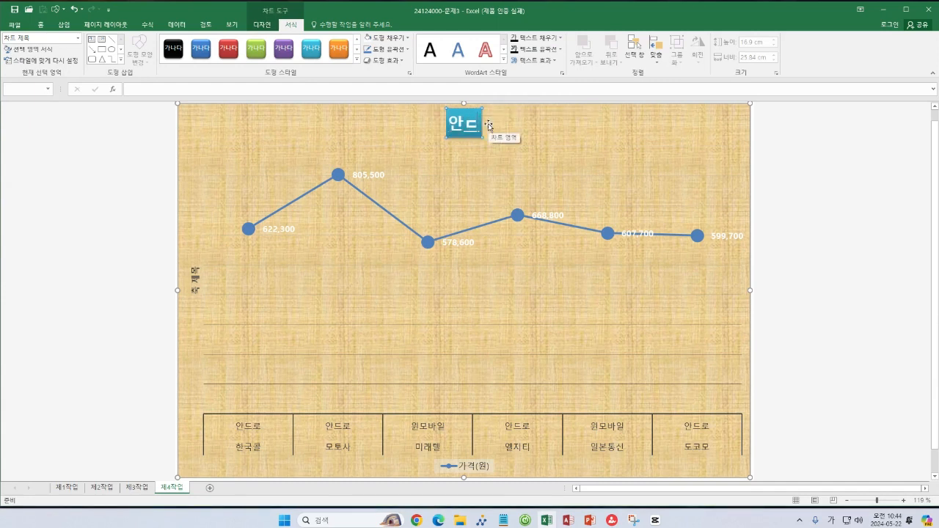
{"action": "type", "text": "로"}
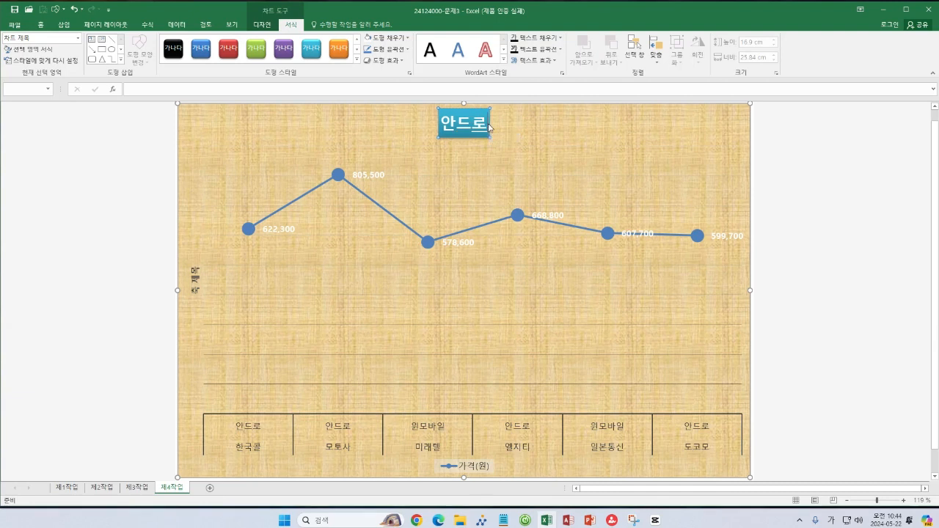
{"action": "type", "text": "/ㅁ윈모"}
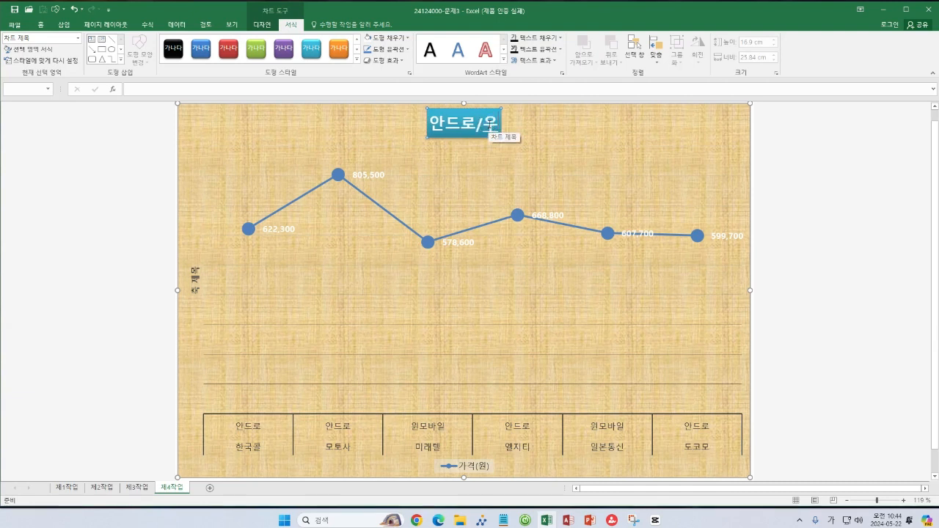
{"action": "type", "text": "비"}
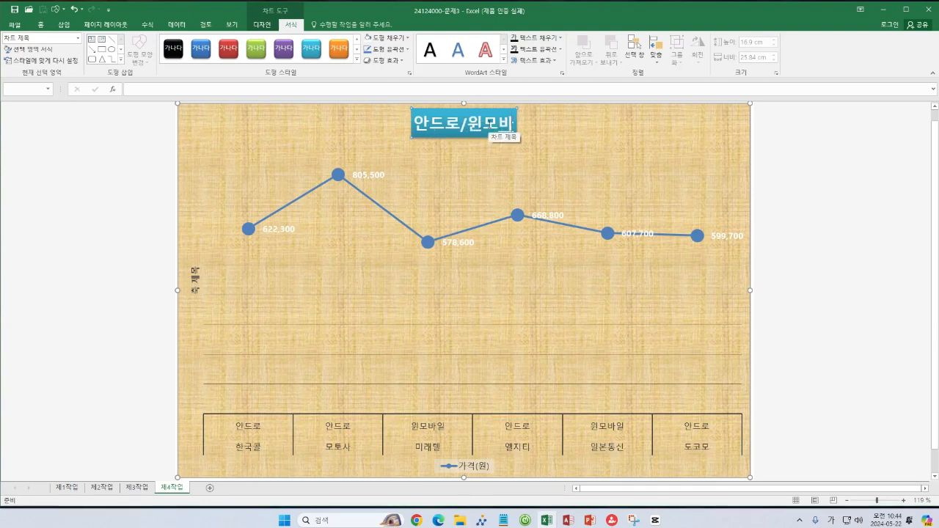
{"action": "key", "text": "BackSpace"}
{"action": "type", "text": "바일"}
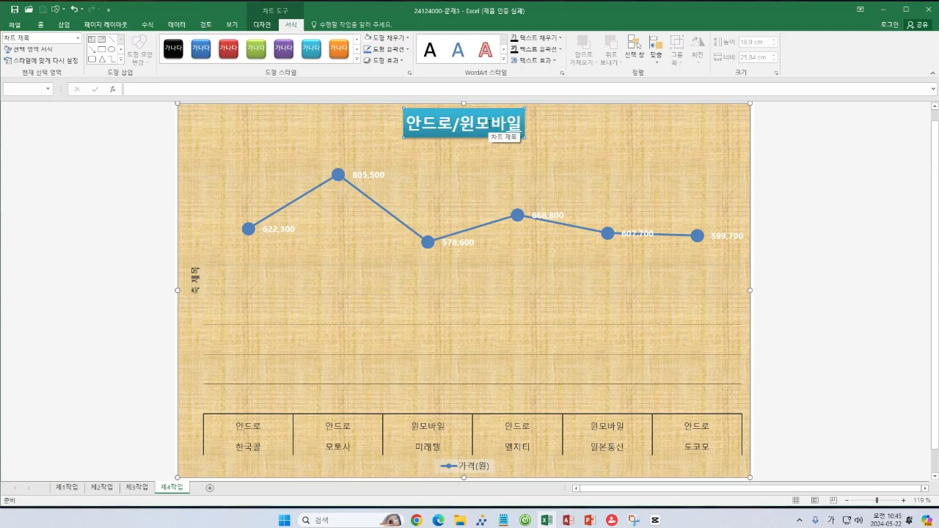
{"action": "type", "text": " 각"}
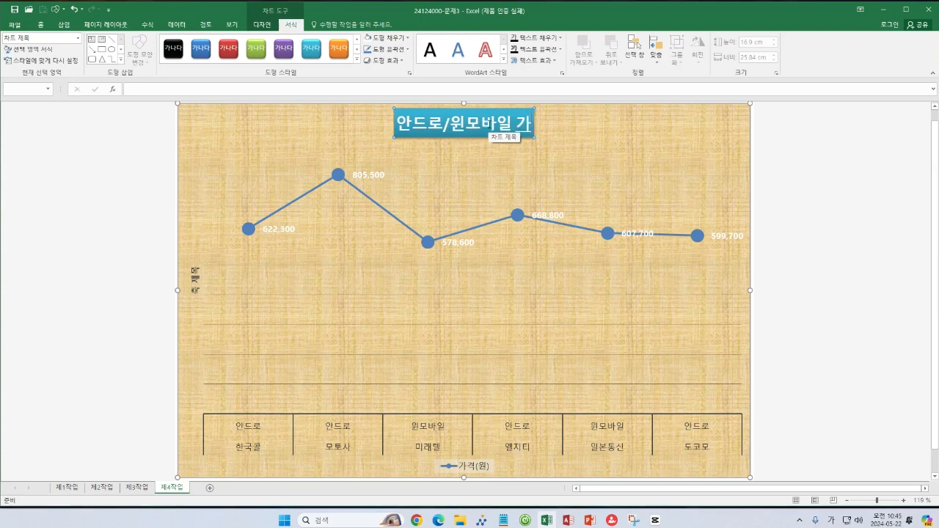
{"action": "type", "text": "격비"}
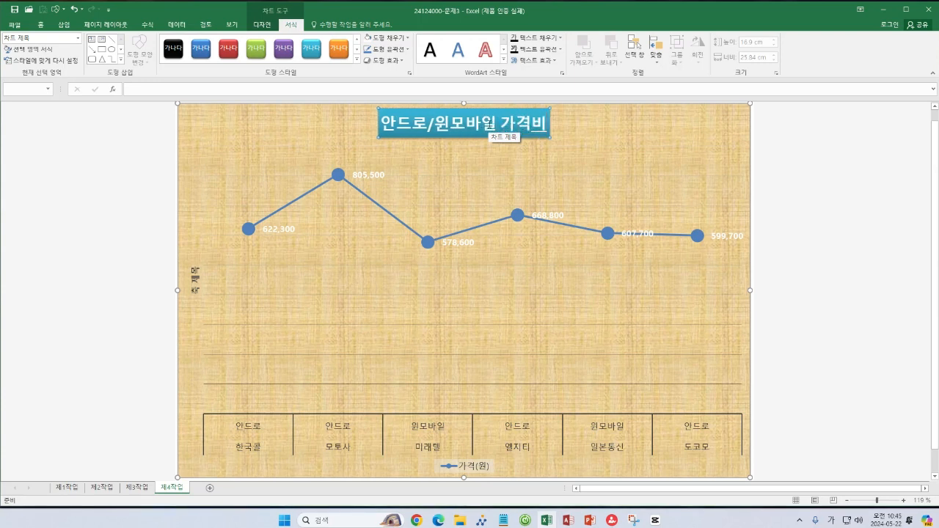
{"action": "type", "text": "교"}
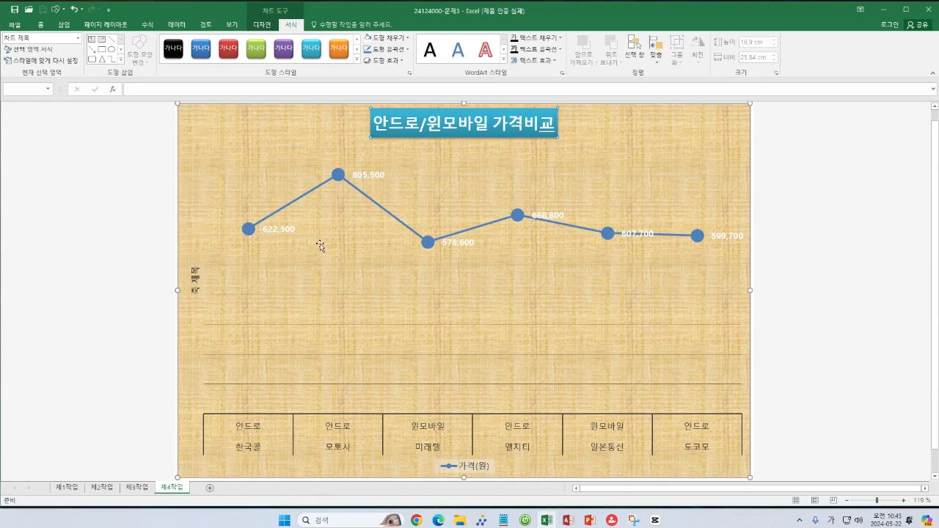
Apply the quick layout 레이아웃 3 to the chart
{"action": "left_click", "coordinate": [262, 24]}
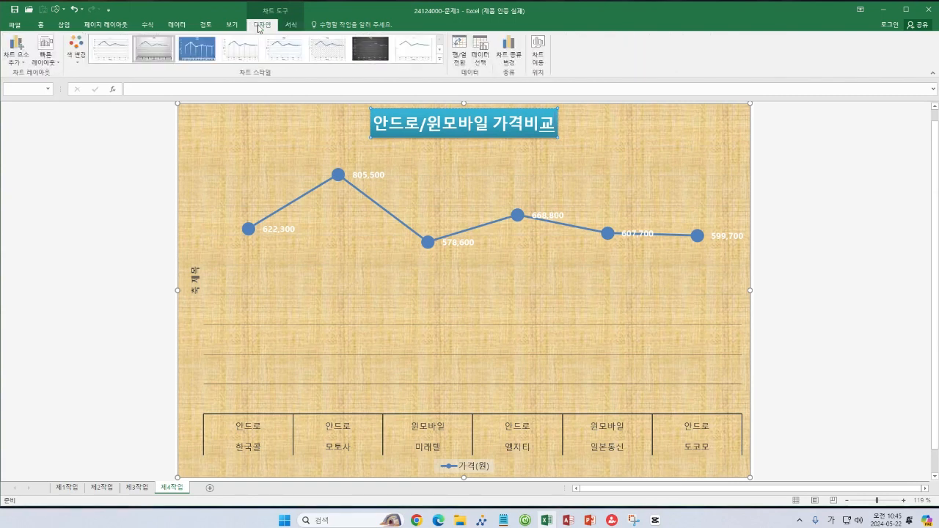
{"action": "left_click", "coordinate": [44, 63]}
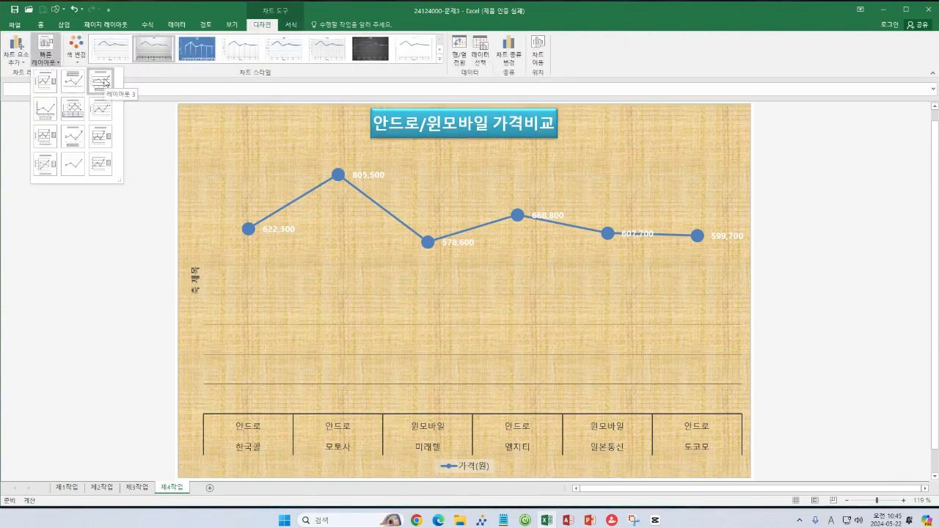
{"action": "left_click", "coordinate": [106, 83]}
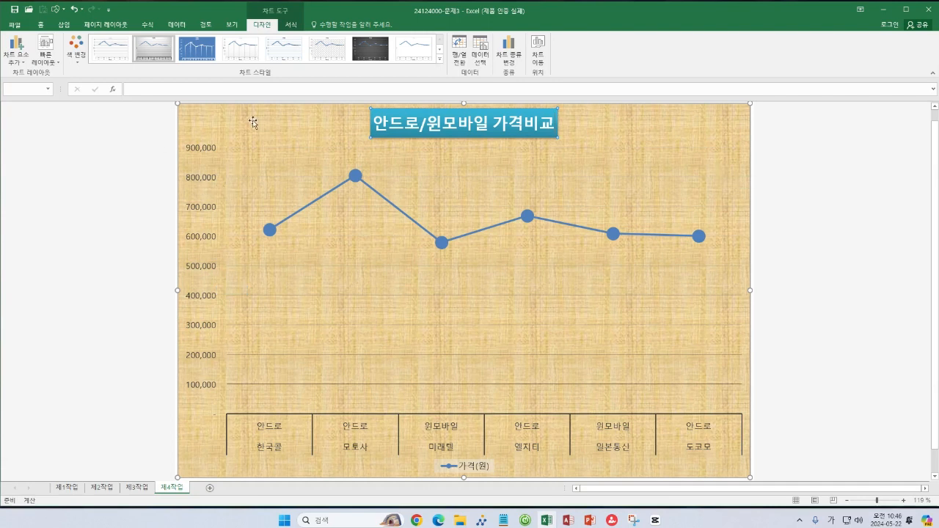
Add a primary horizontal axis title and move it just above the vertical axis values
{"action": "left_click", "coordinate": [19, 58]}
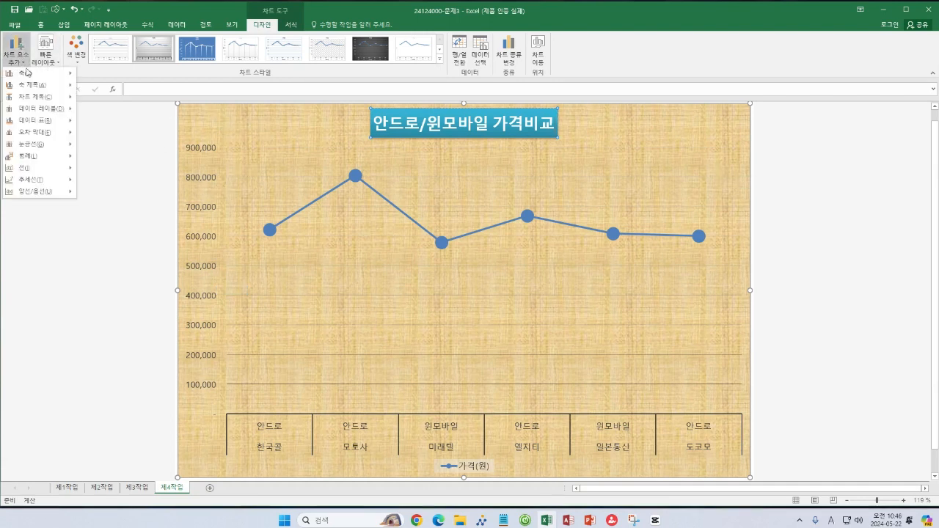
{"action": "mouse_move", "coordinate": [37, 85]}
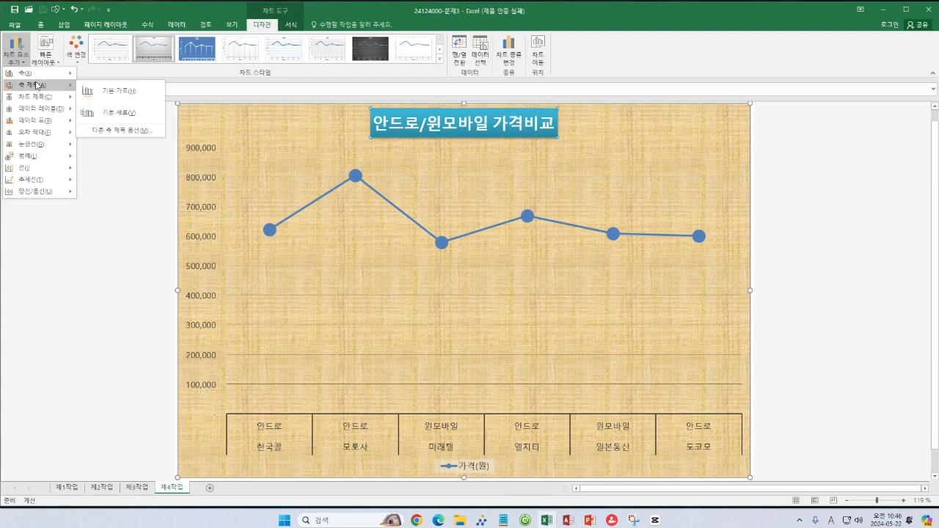
{"action": "left_click", "coordinate": [124, 91]}
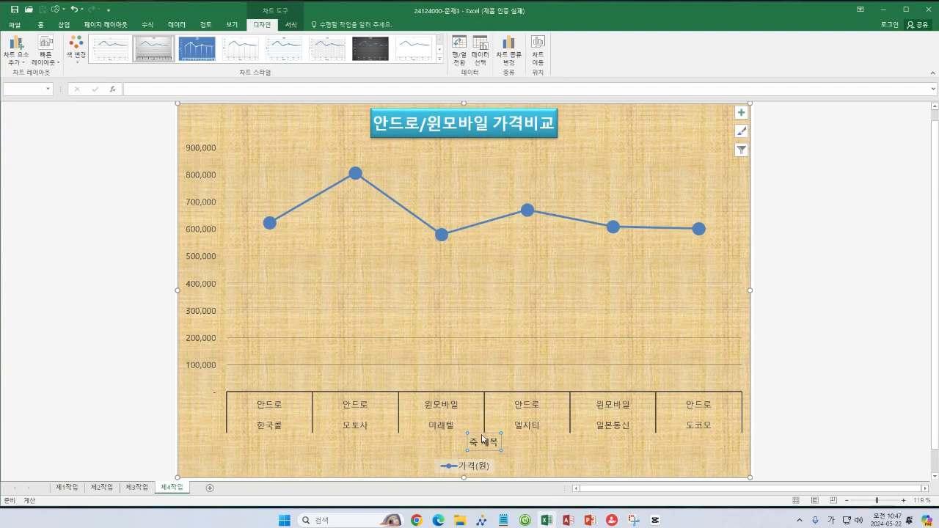
{"action": "left_click_drag", "start_coordinate": [476, 434], "coordinate": [468, 403]}
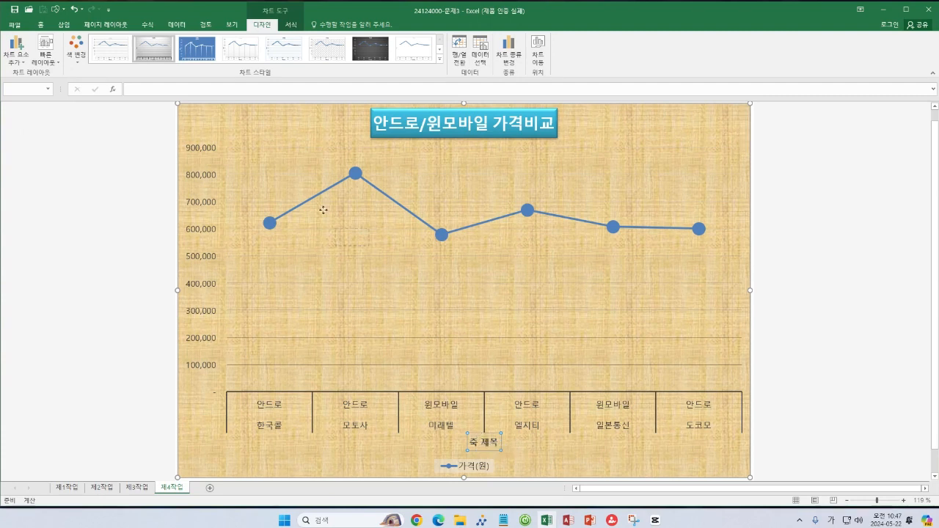
{"action": "left_click_drag", "start_coordinate": [323, 210], "coordinate": [209, 120]}
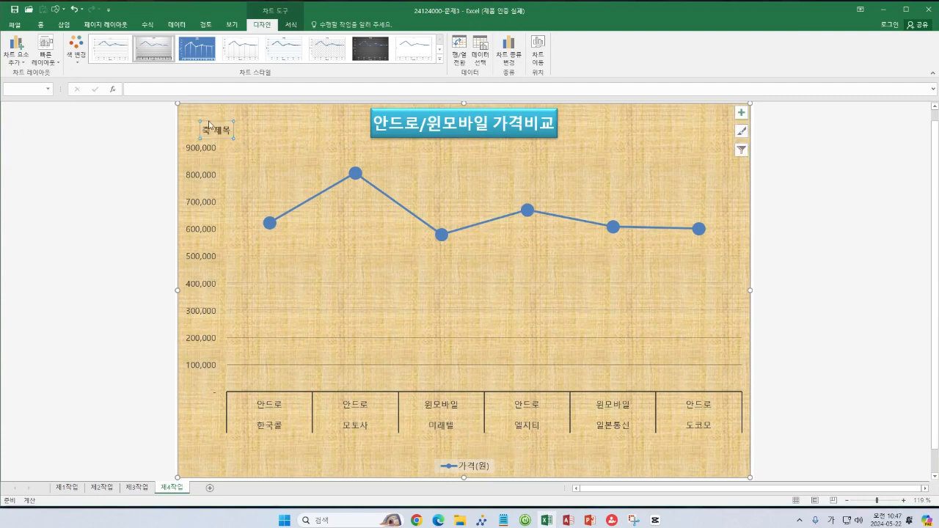
Move the legend into the plot area's upper right corner and extend the plot area downward into the freed space
{"action": "left_click", "coordinate": [469, 466]}
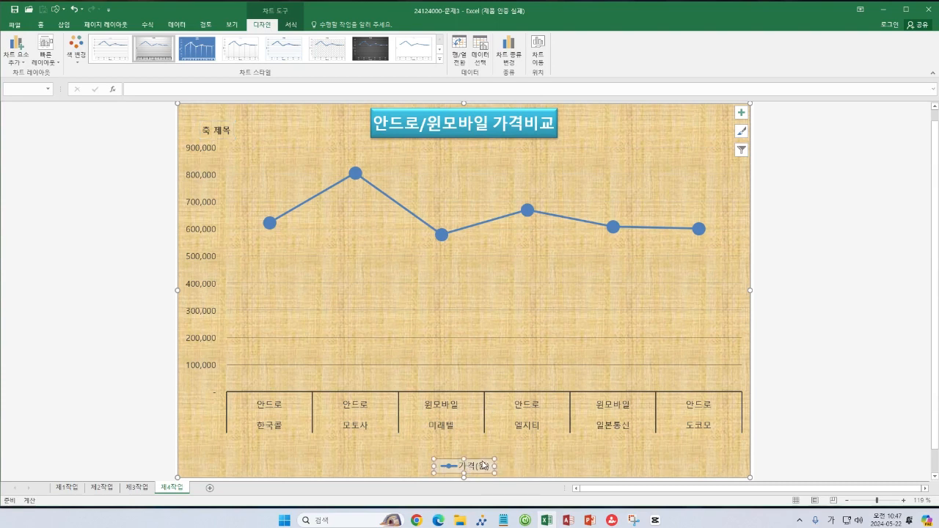
{"action": "left_click_drag", "start_coordinate": [474, 464], "coordinate": [665, 165]}
{"action": "left_click", "coordinate": [418, 371]}
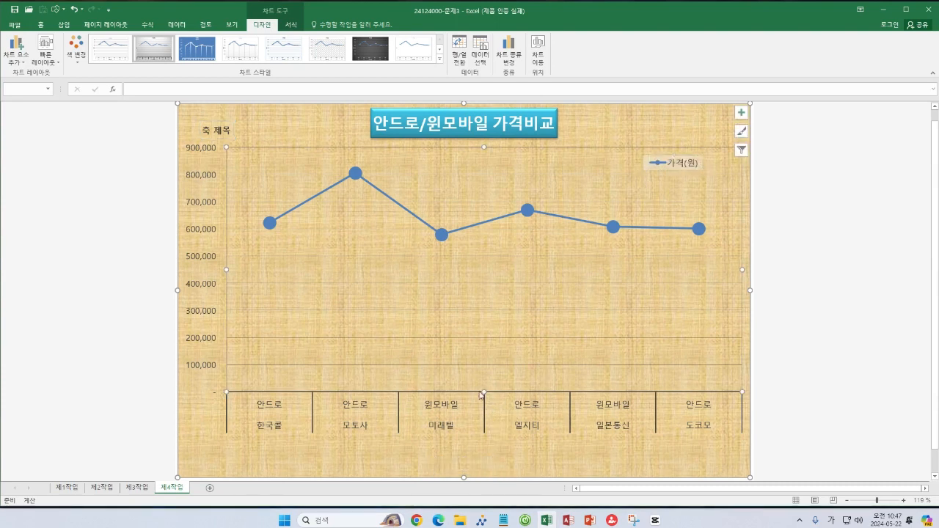
{"action": "left_click_drag", "start_coordinate": [490, 399], "coordinate": [490, 429]}
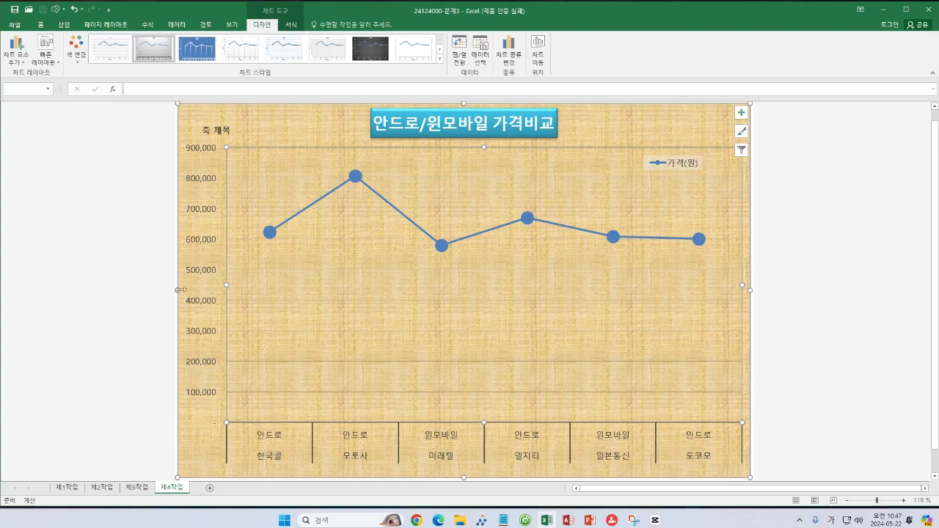
Open the axis formatting options for the vertical value axis
{"action": "left_click", "coordinate": [202, 168]}
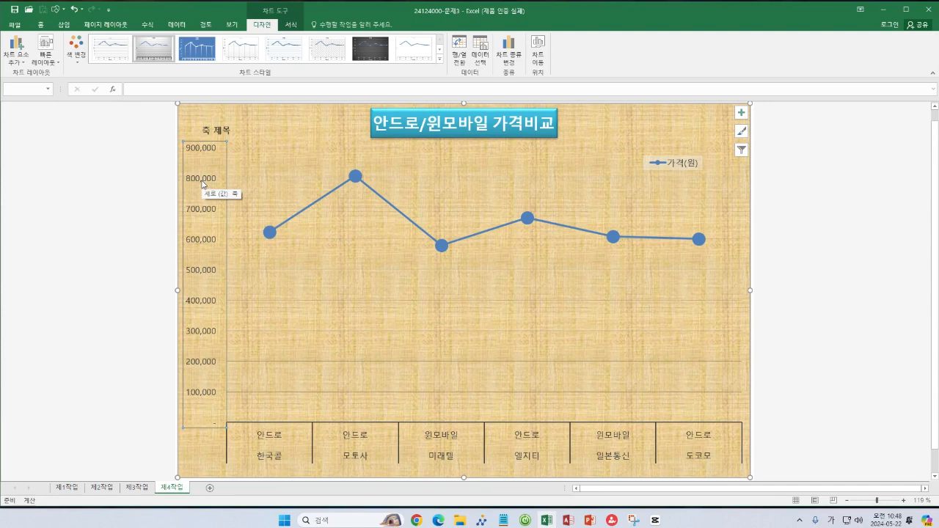
{"action": "right_click", "coordinate": [203, 210]}
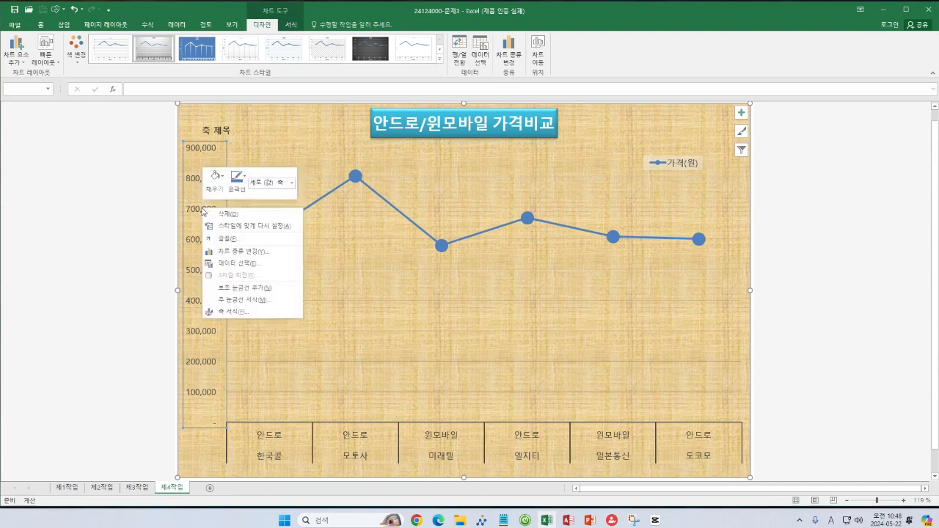
{"action": "left_click", "coordinate": [235, 315]}
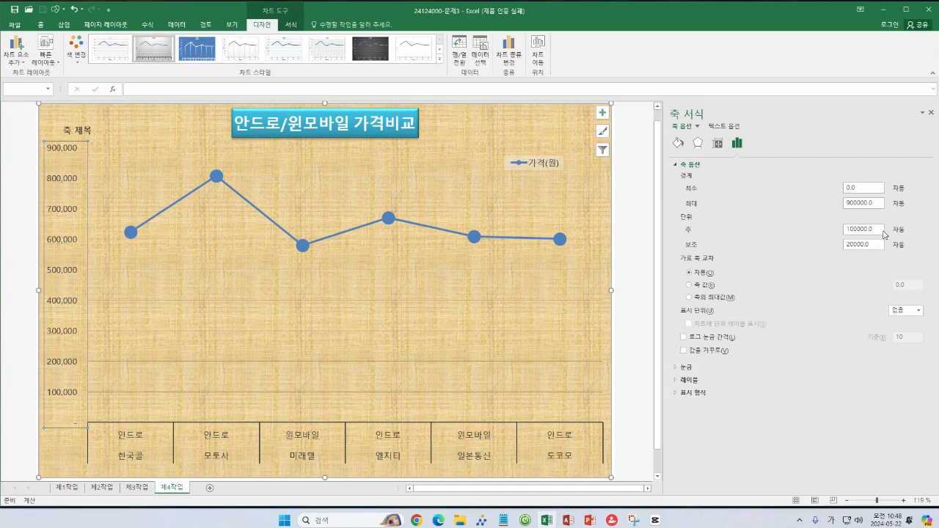
Try a major unit of 50000 and a maximum of 1000000 on the vertical value axis
{"action": "left_click_drag", "start_coordinate": [879, 230], "coordinate": [804, 234]}
{"action": "type", "text": "50000"}
{"action": "left_click", "coordinate": [871, 244]}
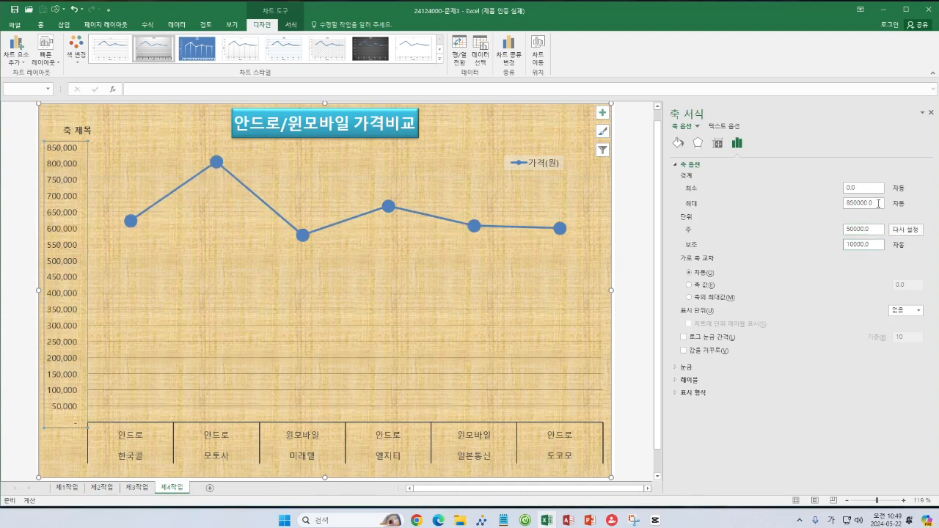
{"action": "left_click_drag", "start_coordinate": [879, 203], "coordinate": [809, 202]}
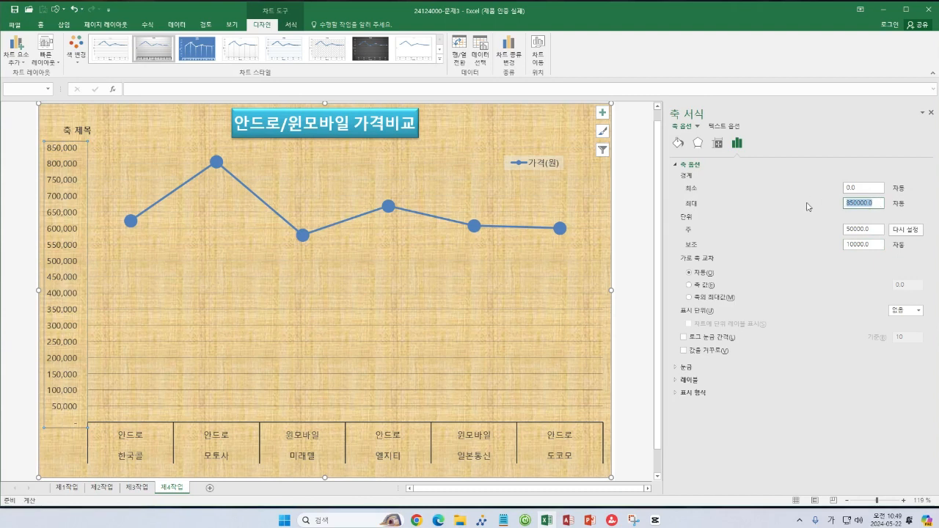
{"action": "type", "text": "1000000"}
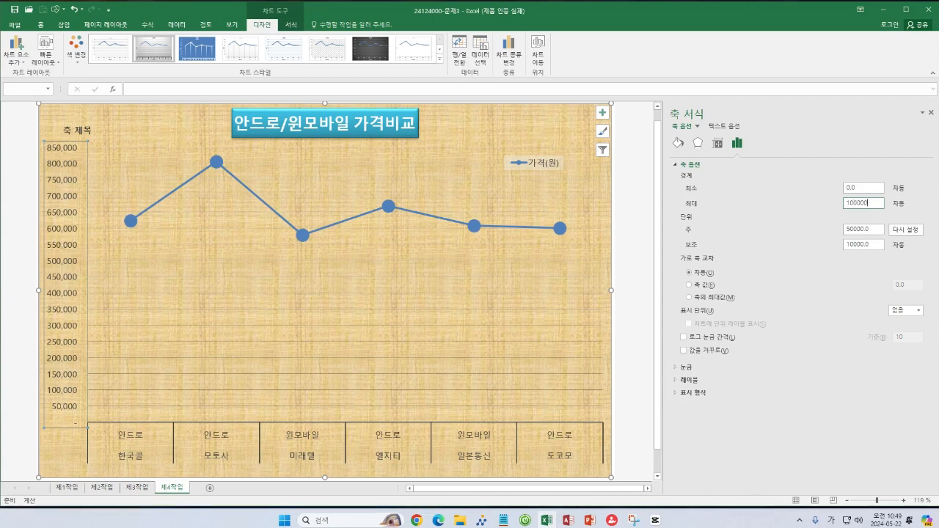
{"action": "left_click", "coordinate": [862, 229]}
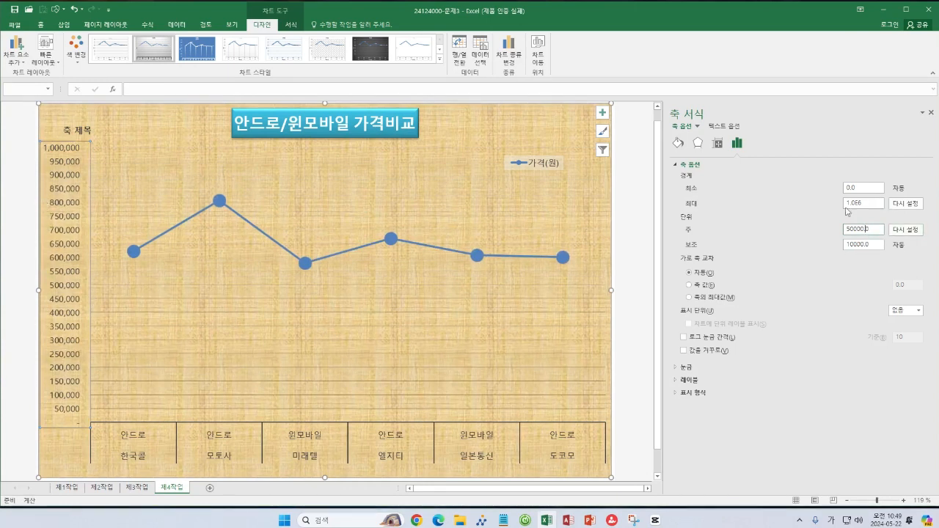
Set the vertical value axis maximum to 900000 and its major unit to 100000
{"action": "left_click_drag", "start_coordinate": [867, 205], "coordinate": [844, 205]}
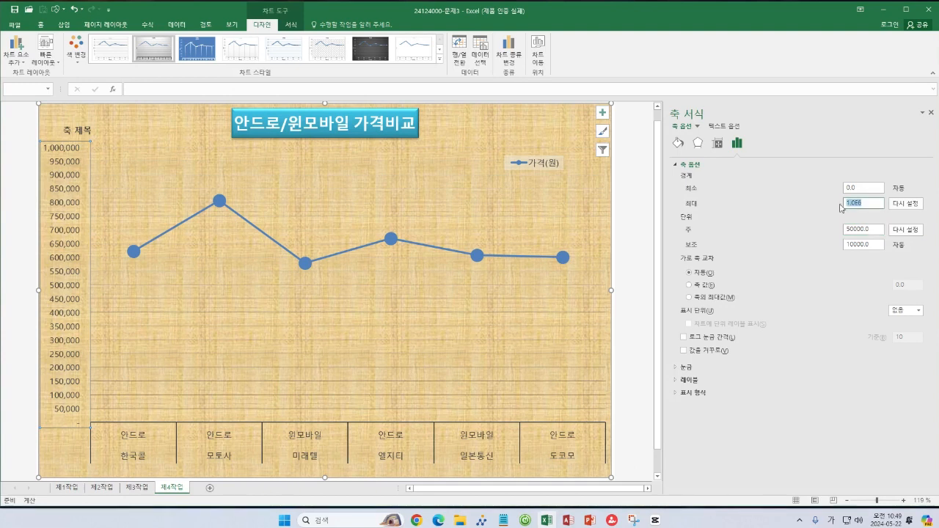
{"action": "type", "text": "900"}
{"action": "type", "text": "000"}
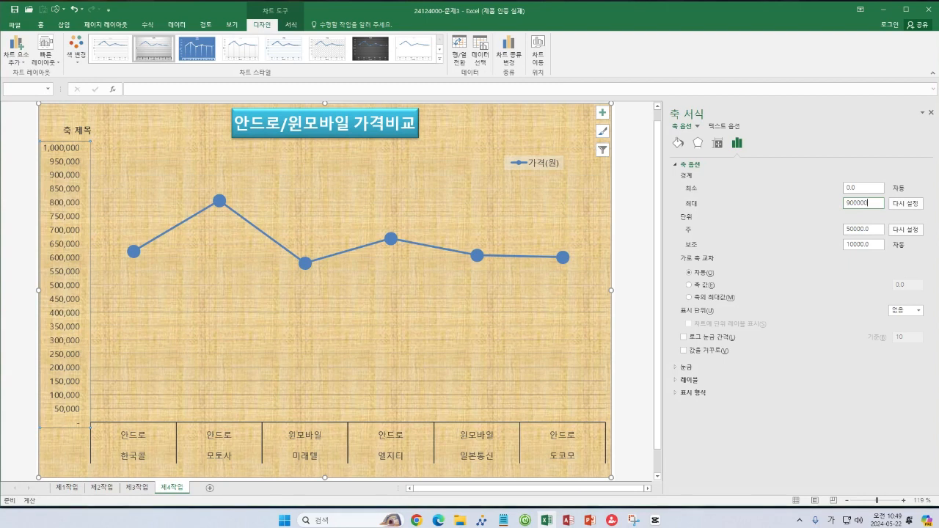
{"action": "left_click", "coordinate": [865, 230]}
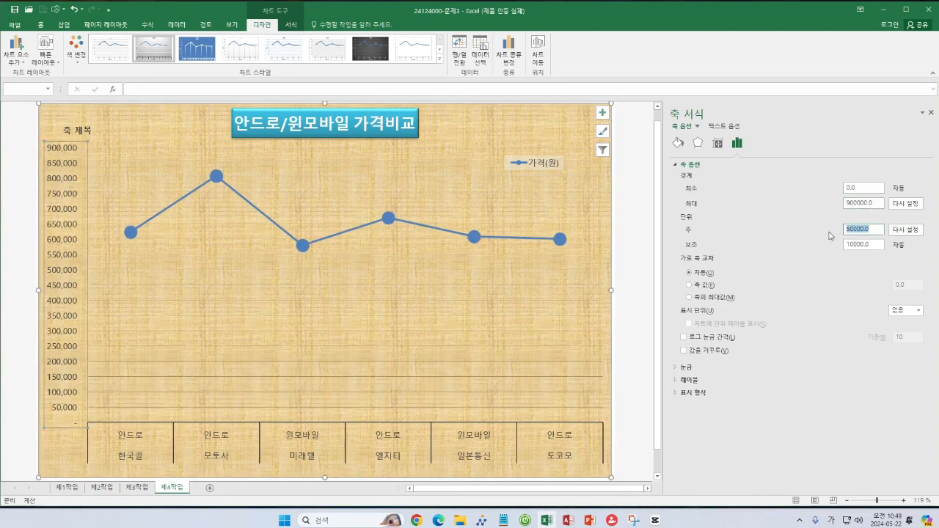
{"action": "type", "text": "100000"}
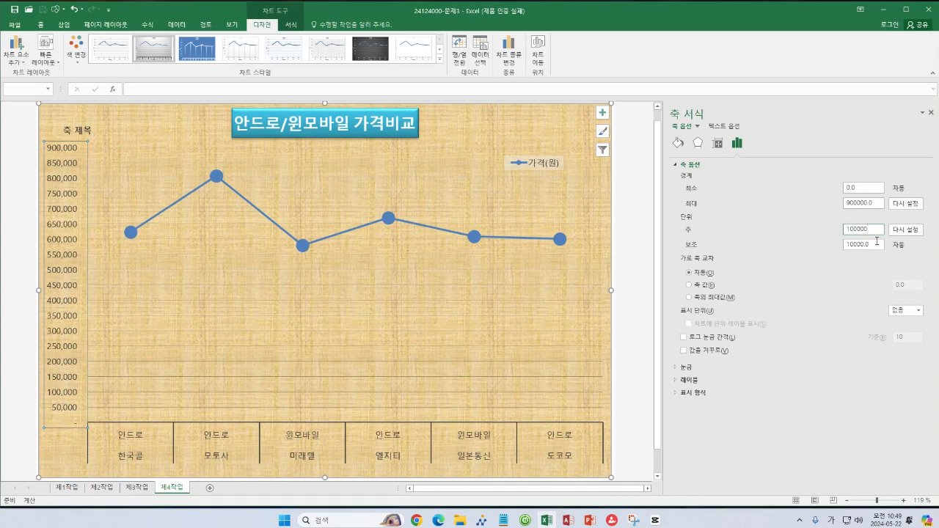
{"action": "key", "text": "Return"}
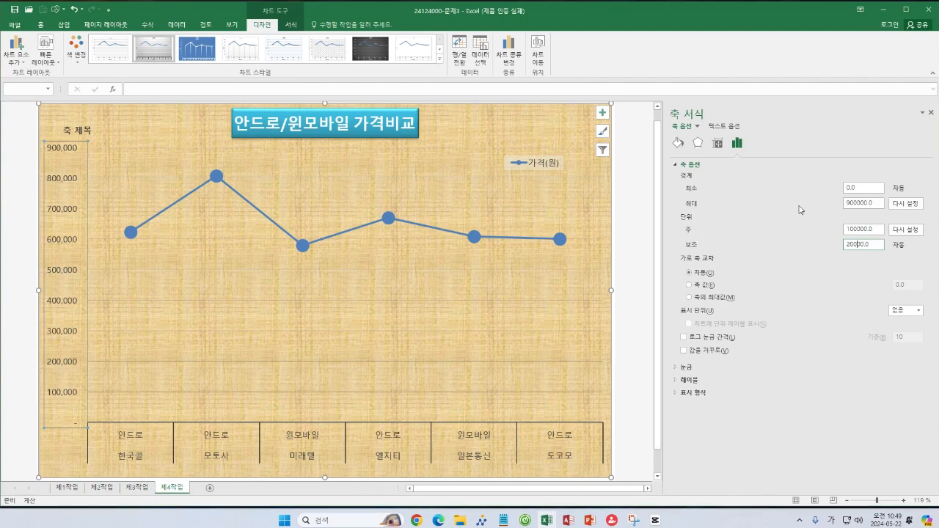
Set the vertical value axis number format's currency symbol to ₩
{"action": "left_click", "coordinate": [71, 376]}
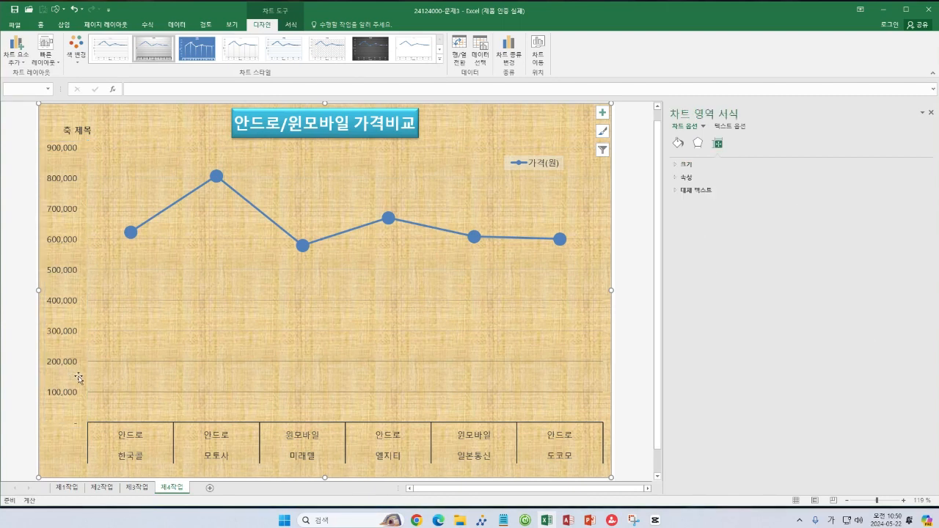
{"action": "left_click", "coordinate": [74, 184]}
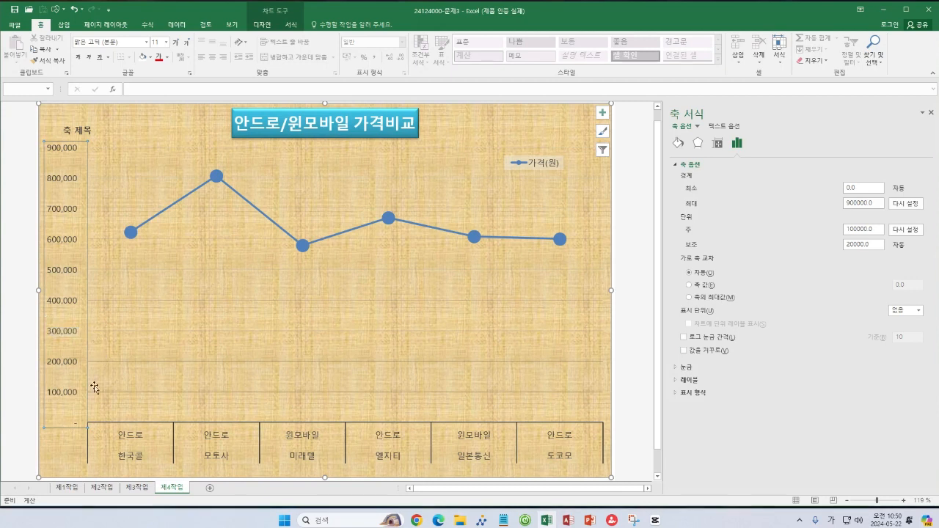
{"action": "left_click", "coordinate": [673, 393]}
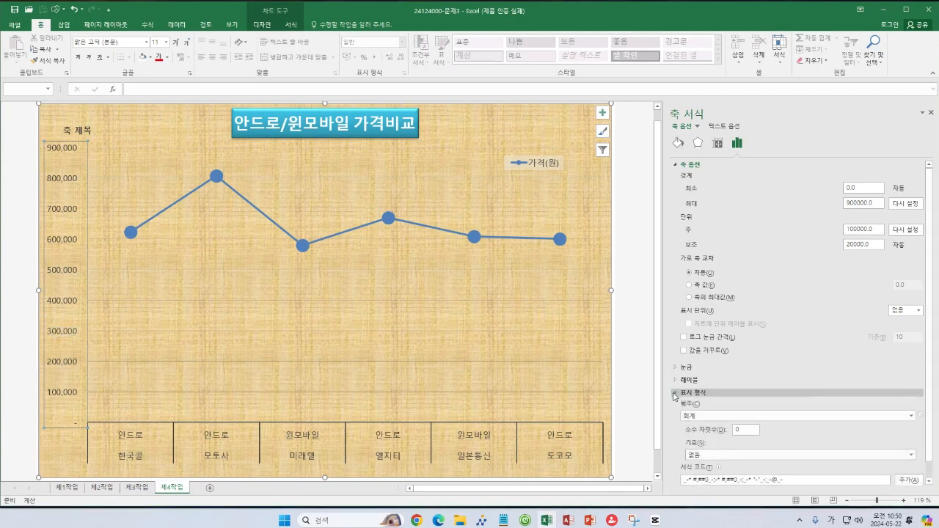
{"action": "left_click", "coordinate": [913, 456]}
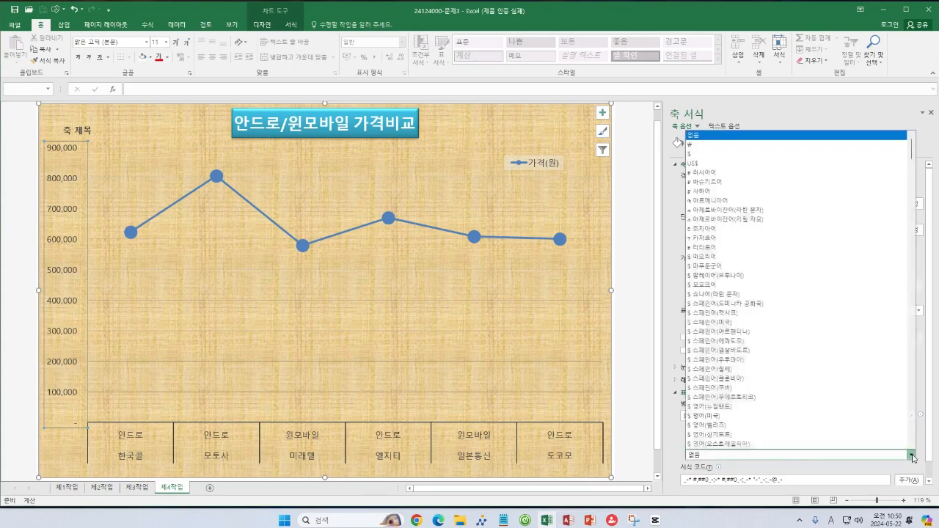
{"action": "left_click", "coordinate": [688, 144]}
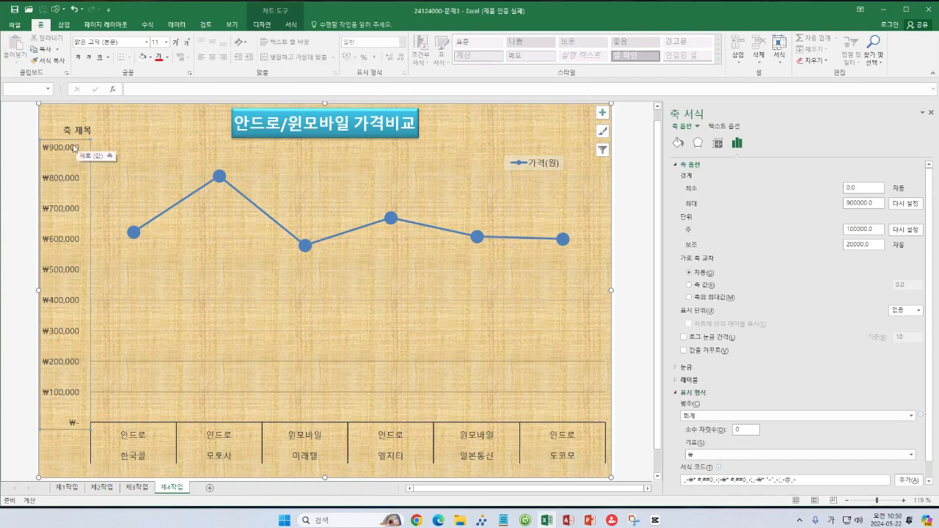
{"action": "left_click", "coordinate": [676, 368]}
{"action": "left_click", "coordinate": [676, 368]}
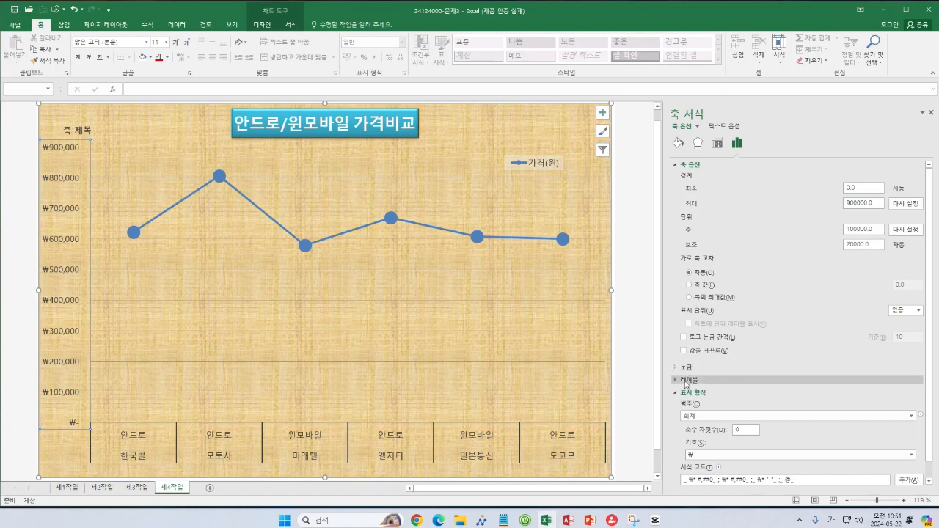
{"action": "left_click", "coordinate": [683, 380]}
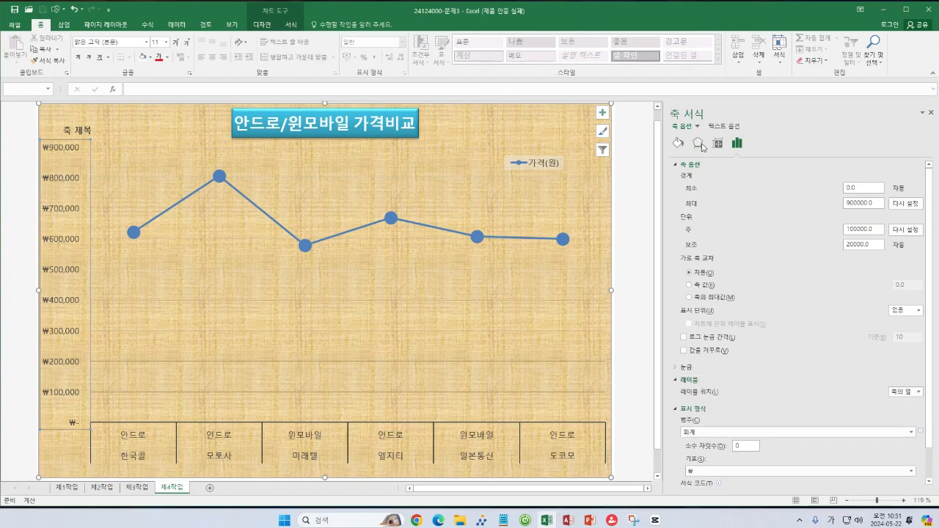
{"action": "left_click", "coordinate": [718, 144]}
{"action": "left_click", "coordinate": [736, 144]}
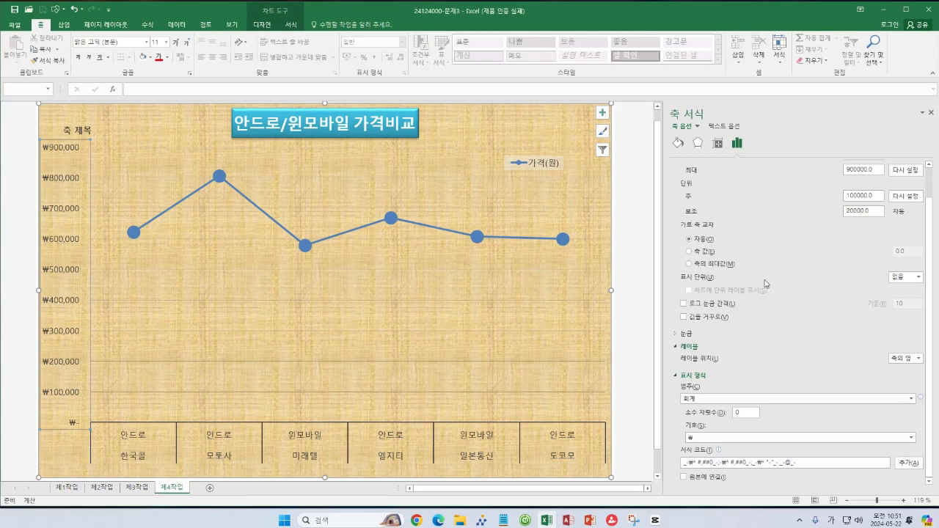
{"action": "scroll", "coordinate": [766, 286], "scroll_direction": "up", "scroll_amount": 3}
Format the chart's major gridlines as a solid line with the dash line style
{"action": "left_click", "coordinate": [218, 297]}
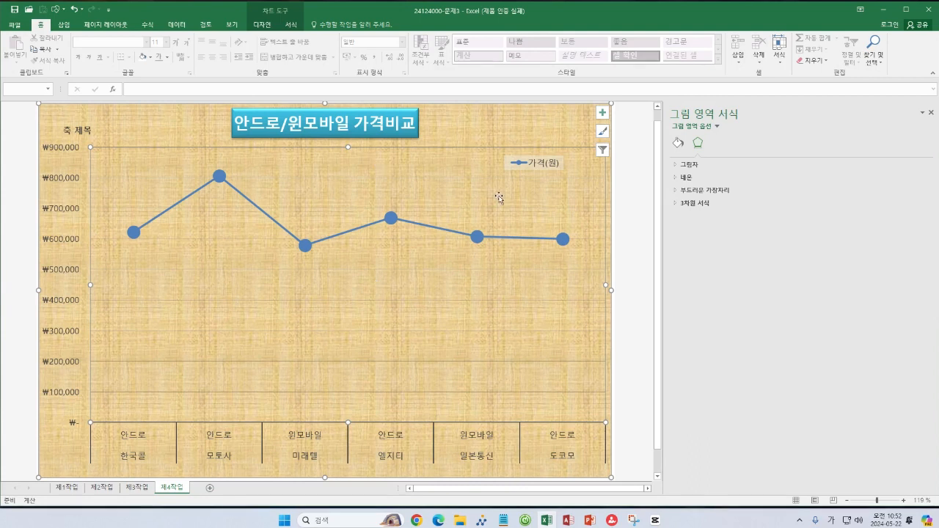
{"action": "left_click", "coordinate": [471, 178]}
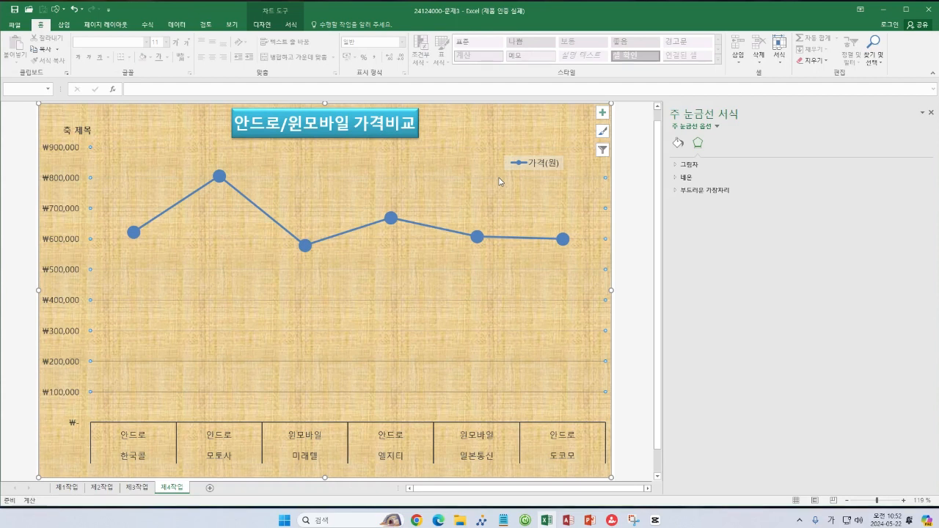
{"action": "left_click", "coordinate": [678, 144]}
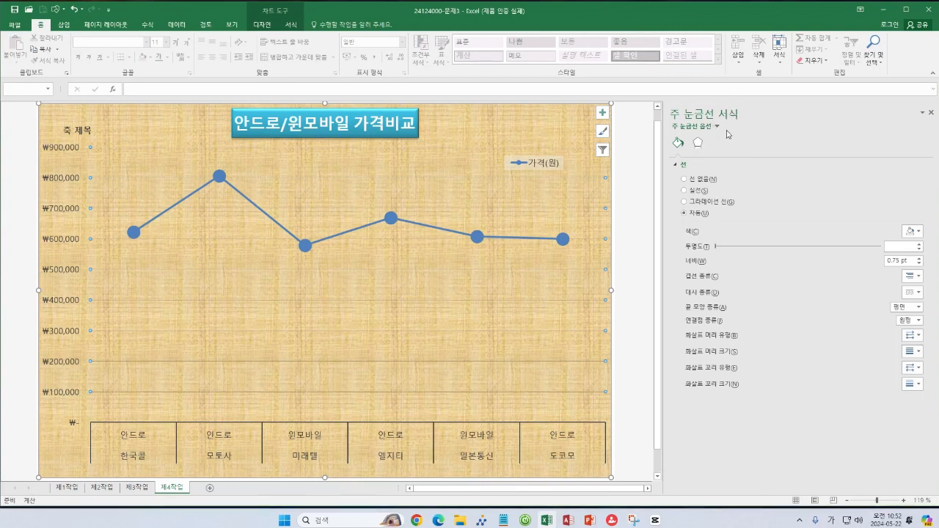
{"action": "left_click", "coordinate": [684, 192]}
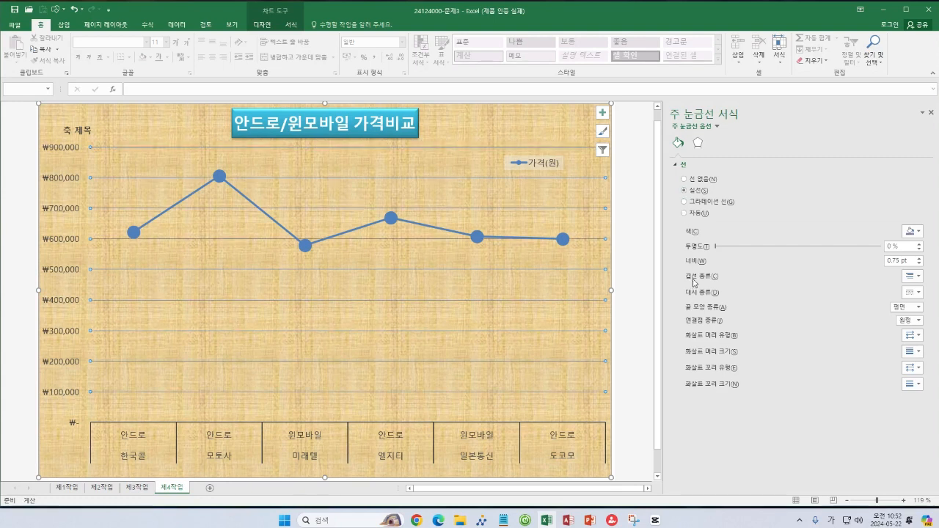
{"action": "left_click", "coordinate": [917, 293]}
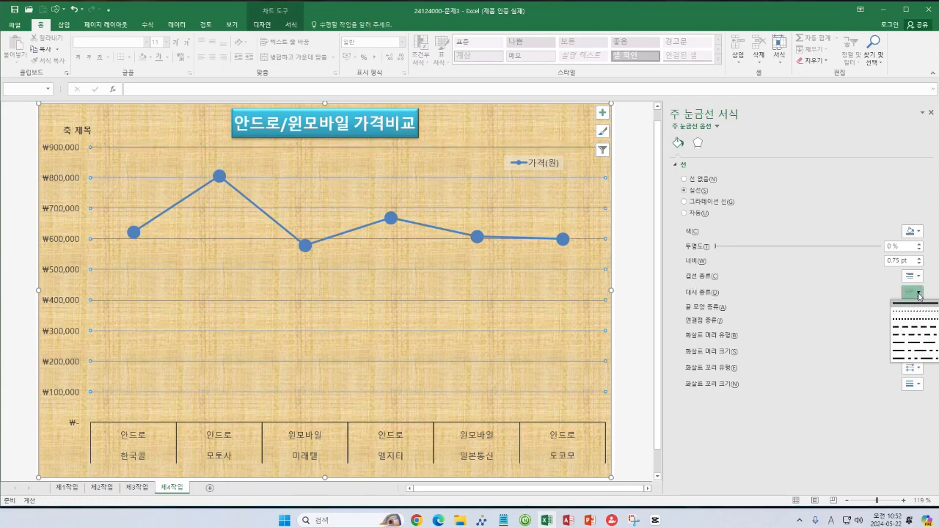
{"action": "left_click", "coordinate": [910, 330]}
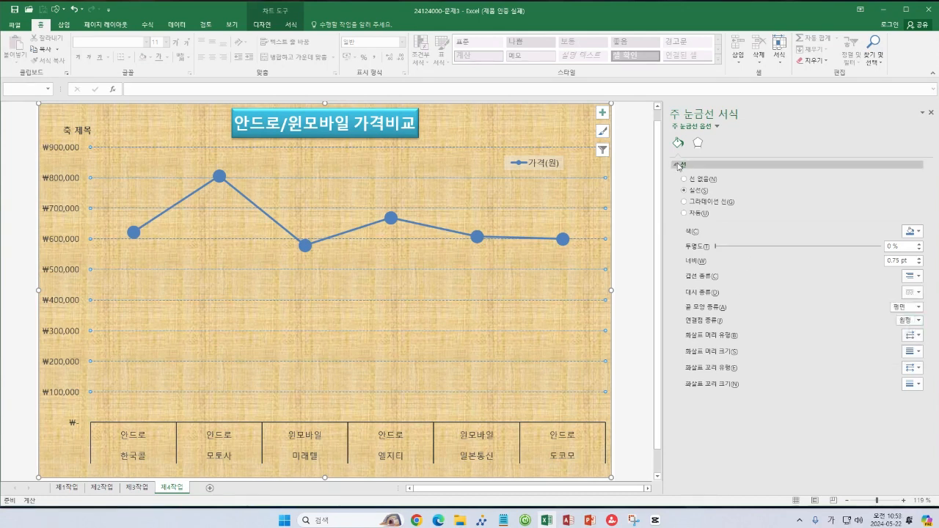
Set the legend to no fill and move it closer to the plot area's upper right corner
{"action": "left_click", "coordinate": [290, 176]}
{"action": "left_click", "coordinate": [541, 163]}
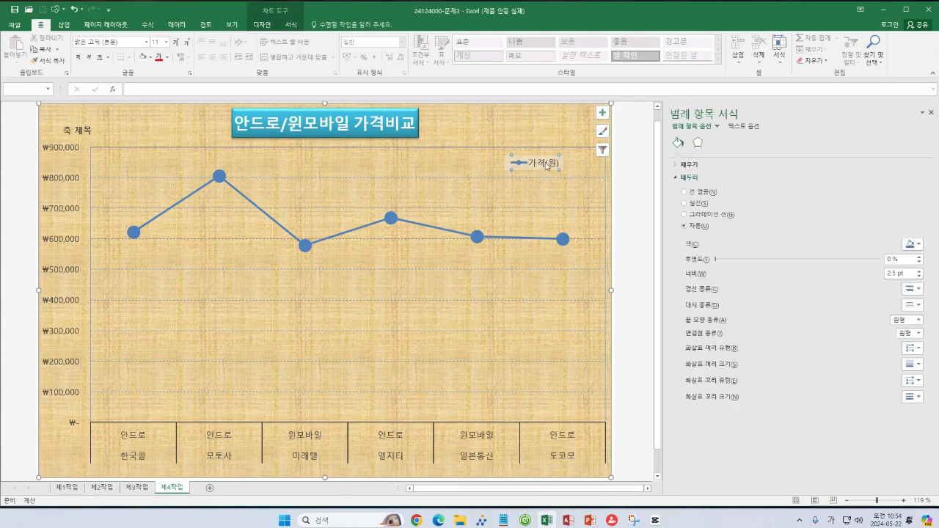
{"action": "left_click", "coordinate": [682, 165]}
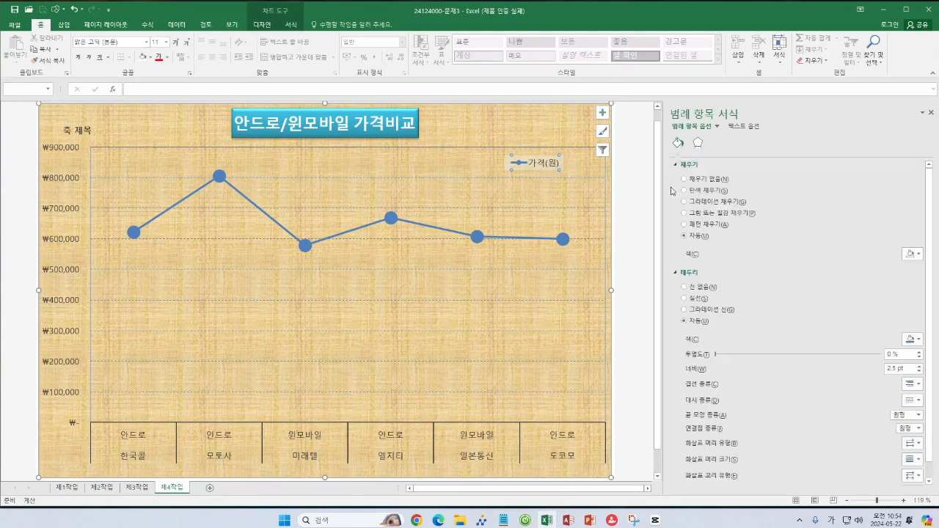
{"action": "left_click", "coordinate": [517, 155]}
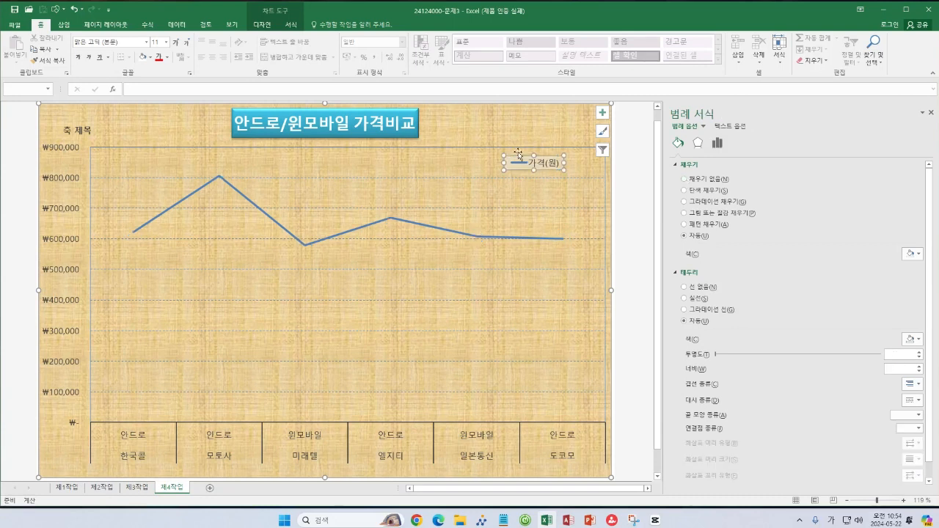
{"action": "left_click", "coordinate": [684, 179]}
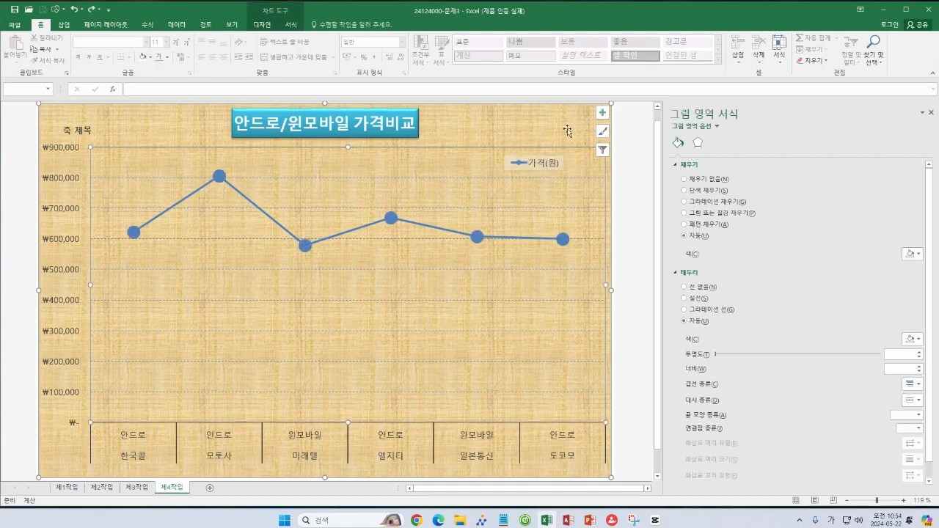
{"action": "left_click", "coordinate": [548, 162]}
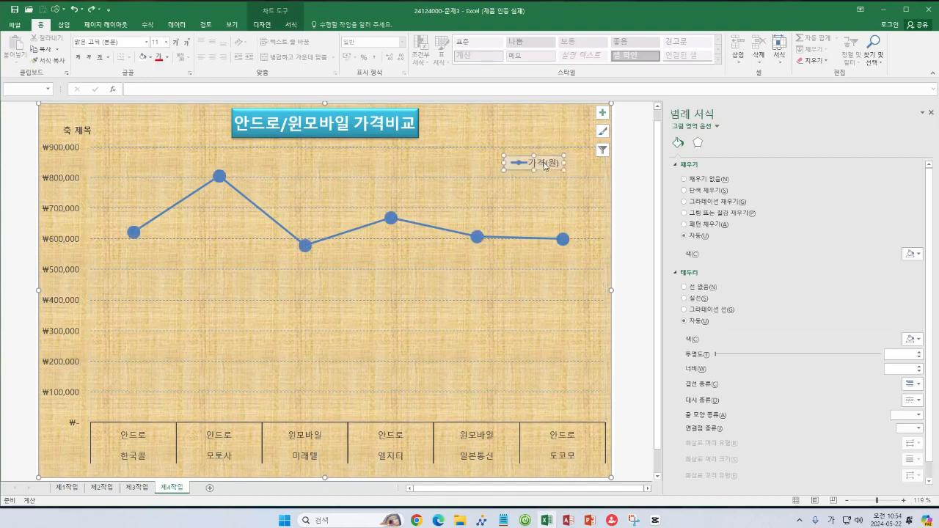
{"action": "left_click", "coordinate": [684, 179]}
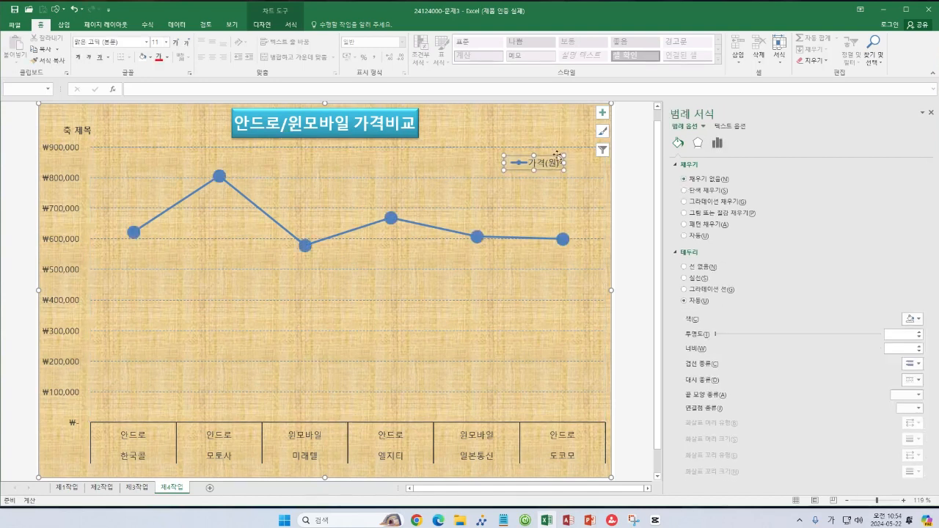
{"action": "left_click_drag", "start_coordinate": [577, 155], "coordinate": [578, 159]}
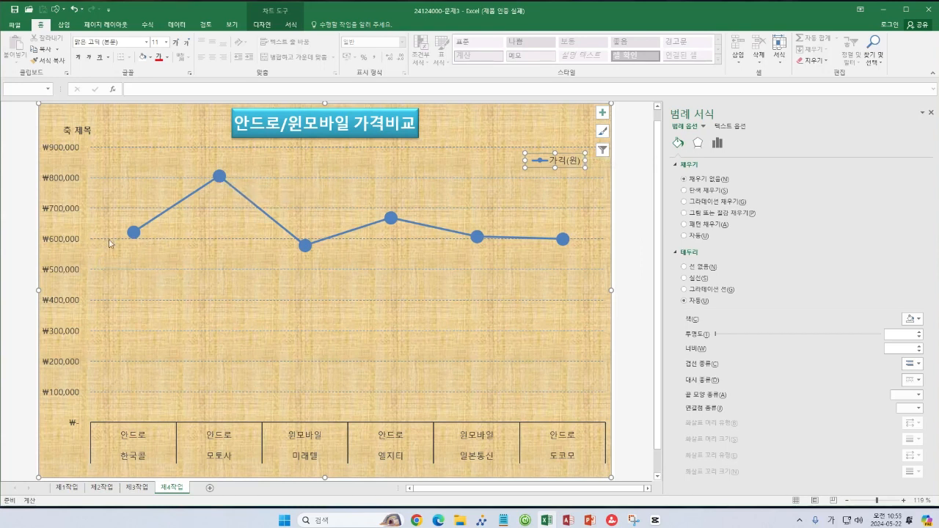
Change the 가격(원) series markers to the built-in diamond shape
{"action": "left_click", "coordinate": [133, 232]}
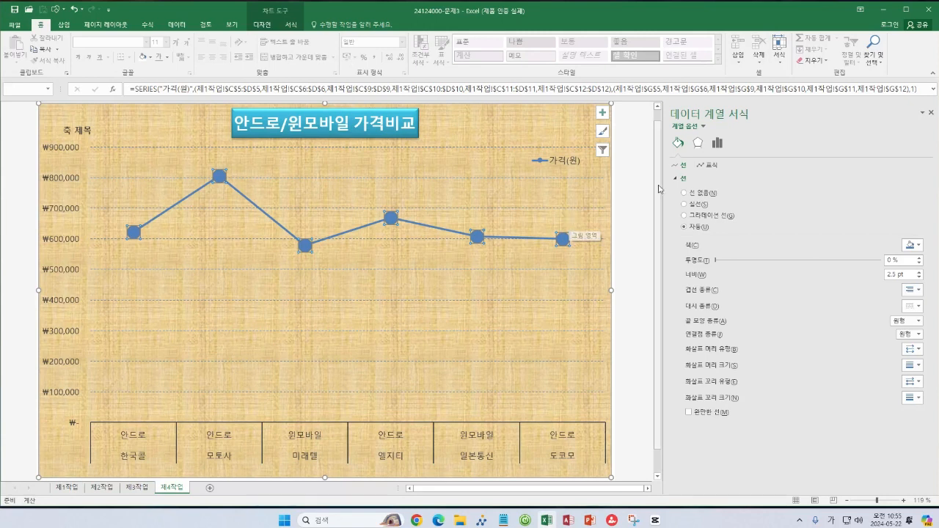
{"action": "left_click", "coordinate": [704, 165]}
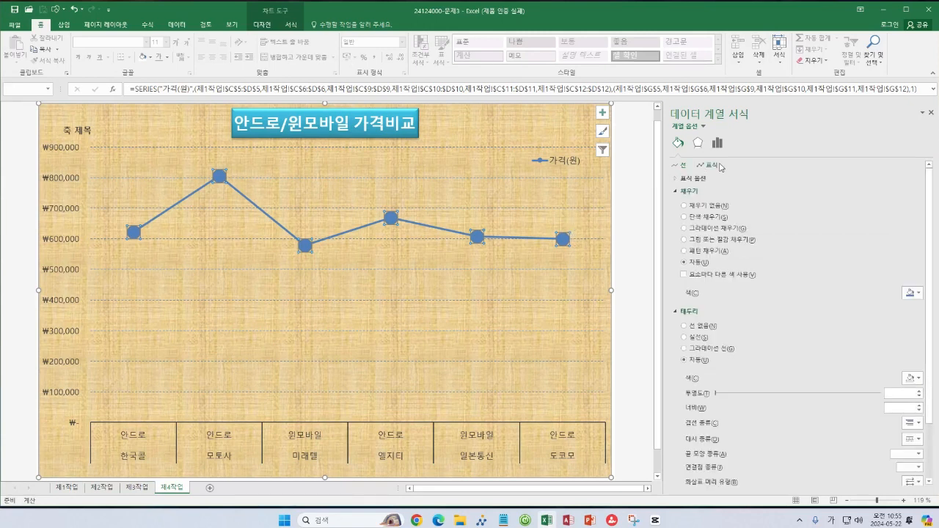
{"action": "left_click", "coordinate": [676, 179]}
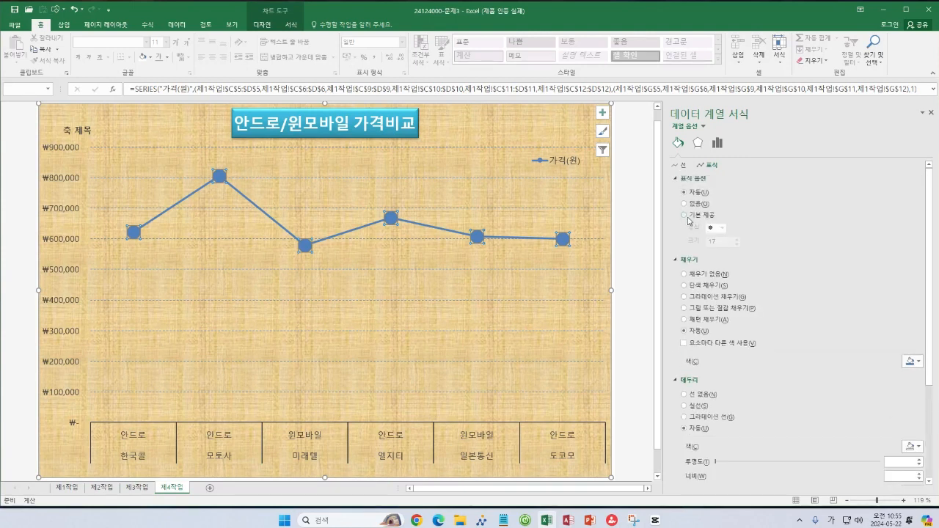
{"action": "left_click", "coordinate": [683, 216]}
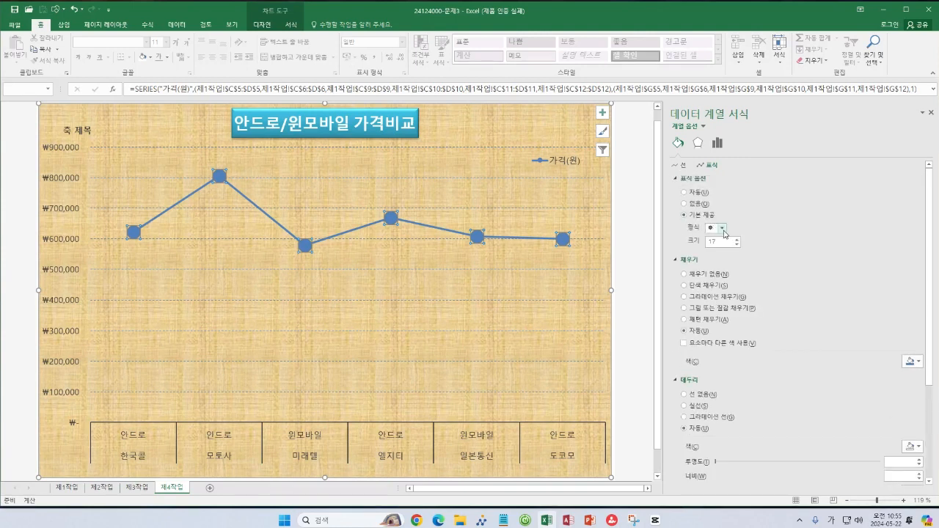
{"action": "left_click", "coordinate": [722, 230]}
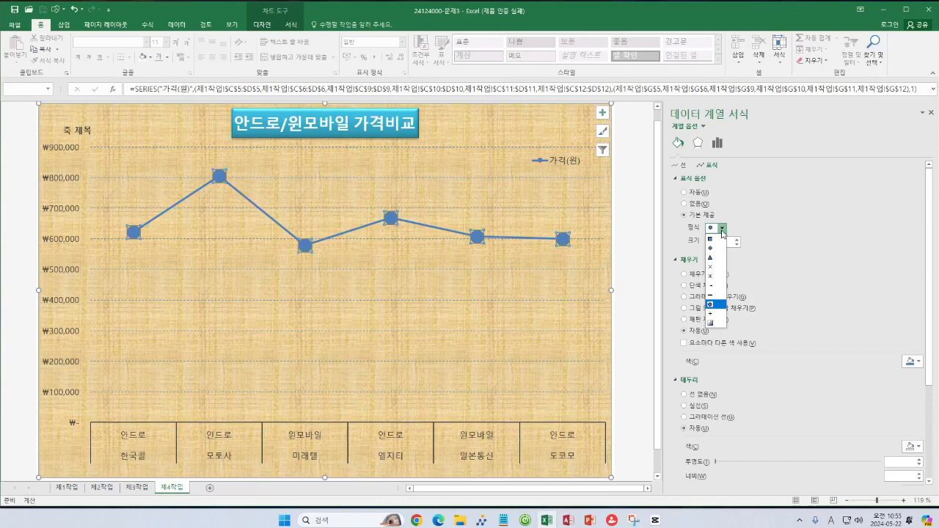
{"action": "left_click", "coordinate": [714, 246]}
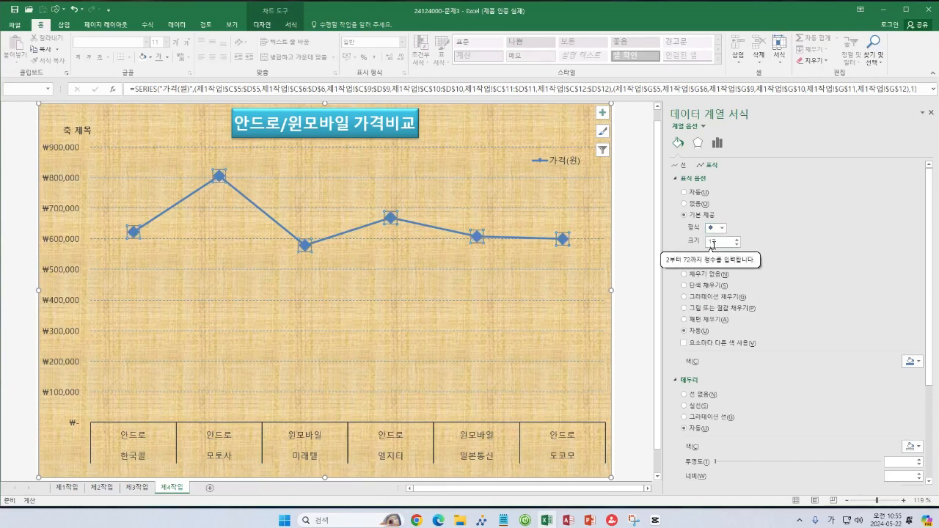
Reduce the 가격(원) series marker size to 9
{"action": "left_click", "coordinate": [737, 245]}
{"action": "left_click", "coordinate": [737, 245]}
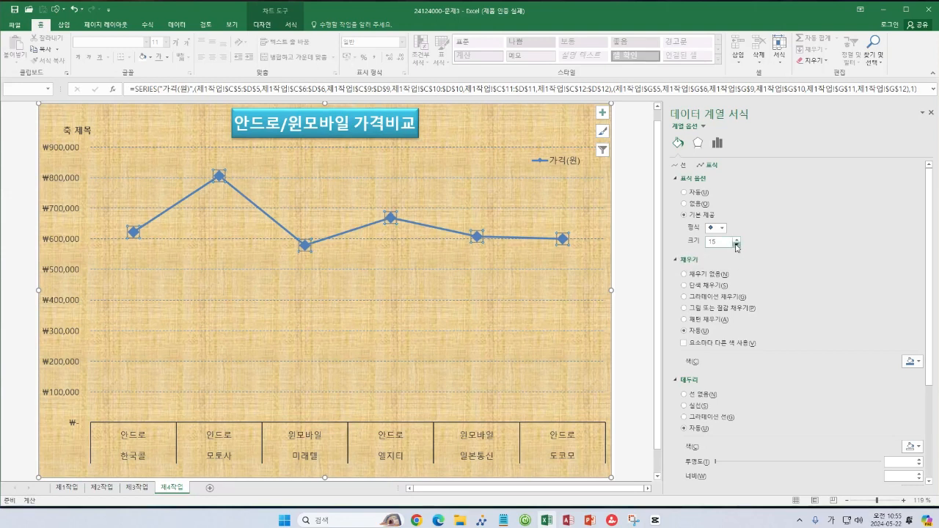
{"action": "left_click", "coordinate": [736, 245]}
{"action": "left_click", "coordinate": [736, 245]}
{"action": "left_click", "coordinate": [736, 245]}
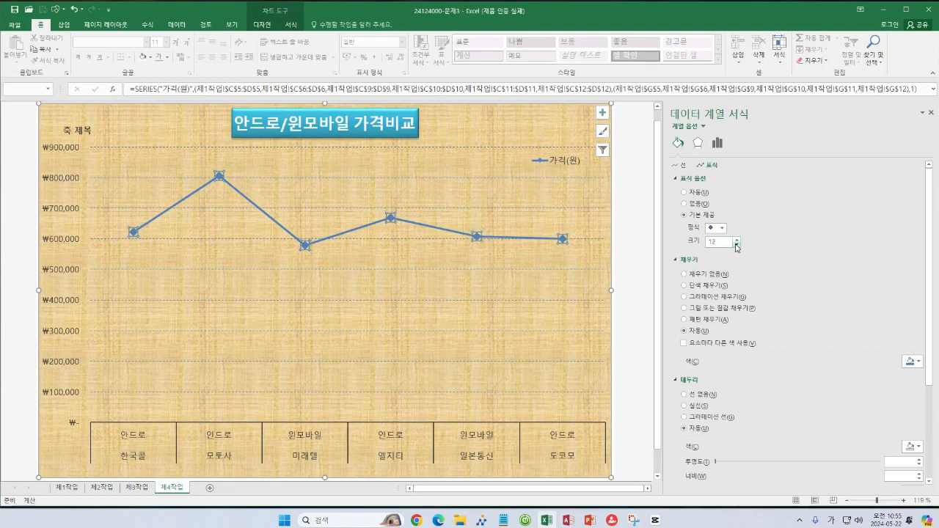
{"action": "left_click", "coordinate": [736, 245]}
{"action": "left_click", "coordinate": [736, 245]}
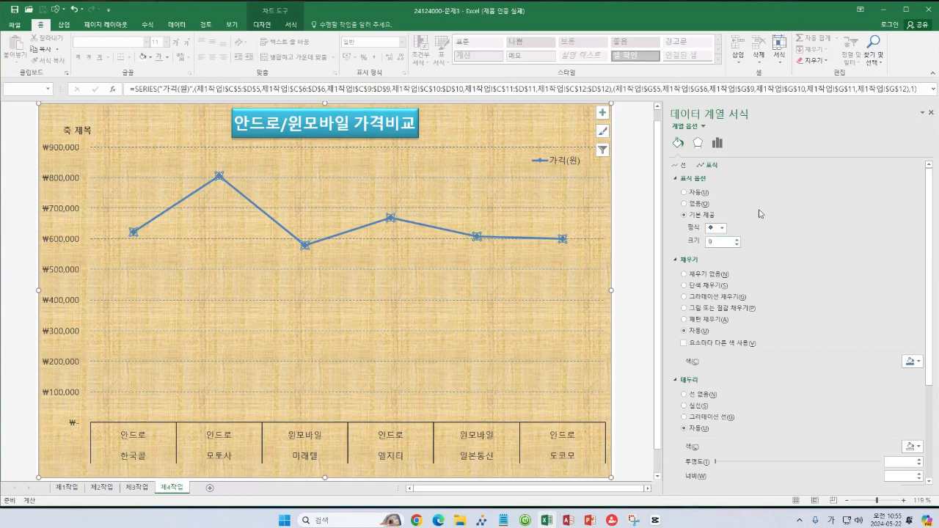
{"action": "left_click", "coordinate": [697, 143]}
{"action": "right_click", "coordinate": [219, 179]}
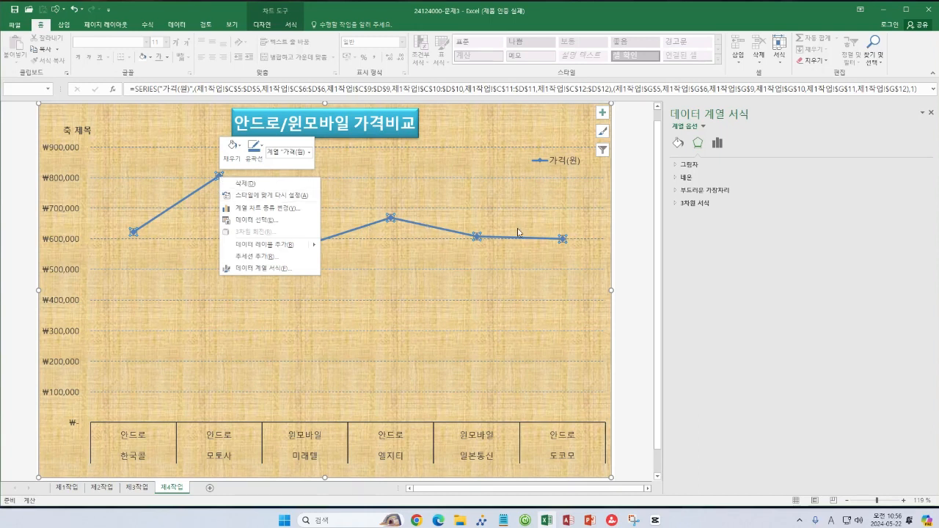
{"action": "key", "text": "Escape"}
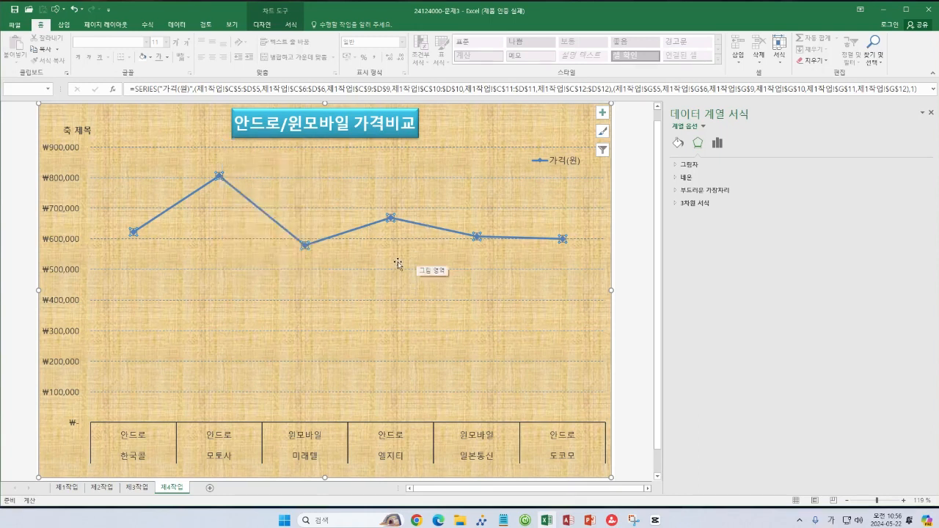
{"action": "left_click", "coordinate": [392, 263]}
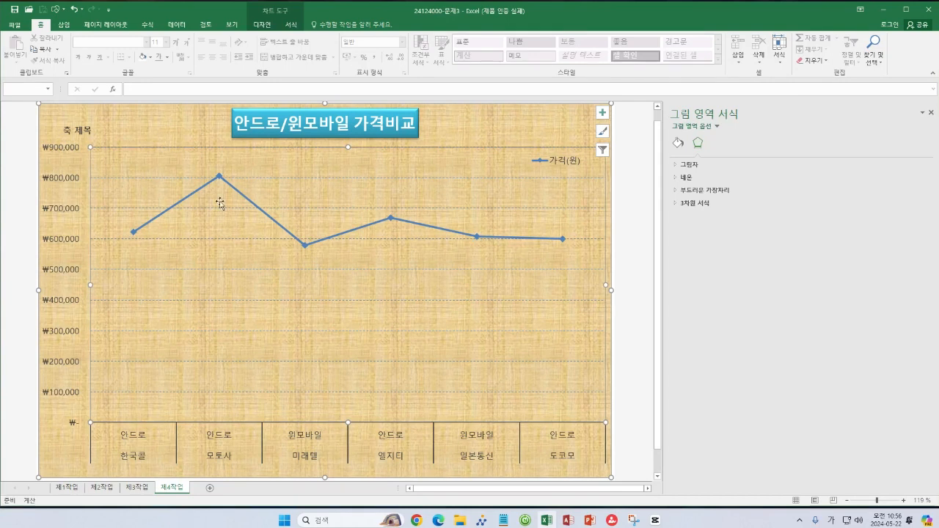
Add data labels to the 가격(원) series on the line chart
{"action": "left_click", "coordinate": [219, 177]}
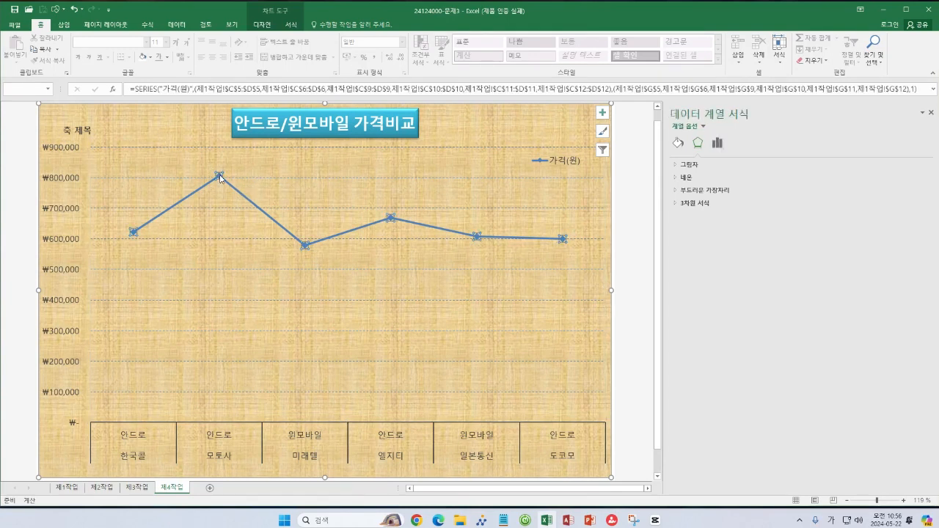
{"action": "right_click", "coordinate": [219, 177]}
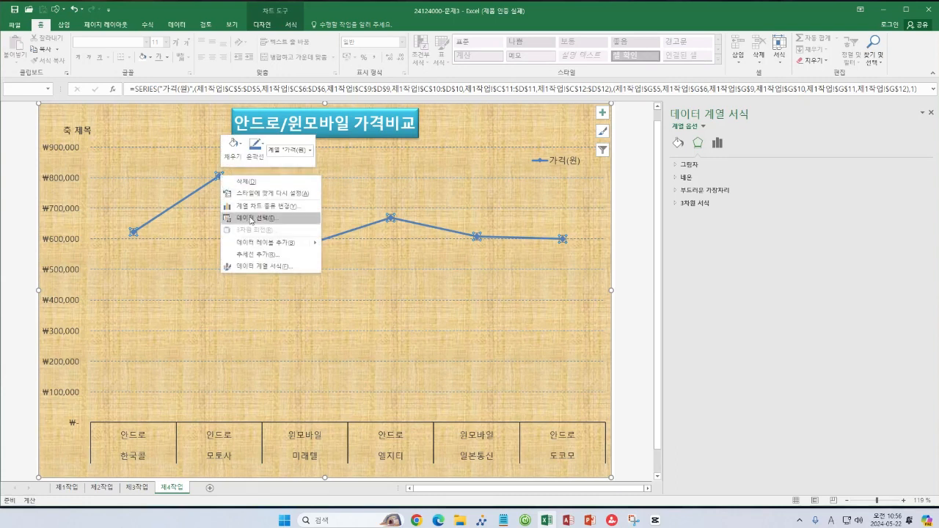
{"action": "mouse_move", "coordinate": [266, 245]}
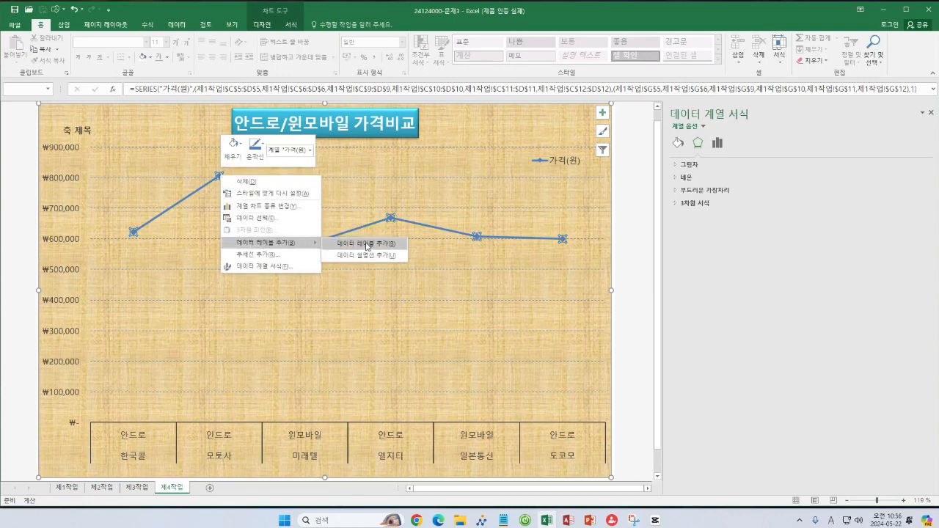
{"action": "left_click", "coordinate": [366, 243]}
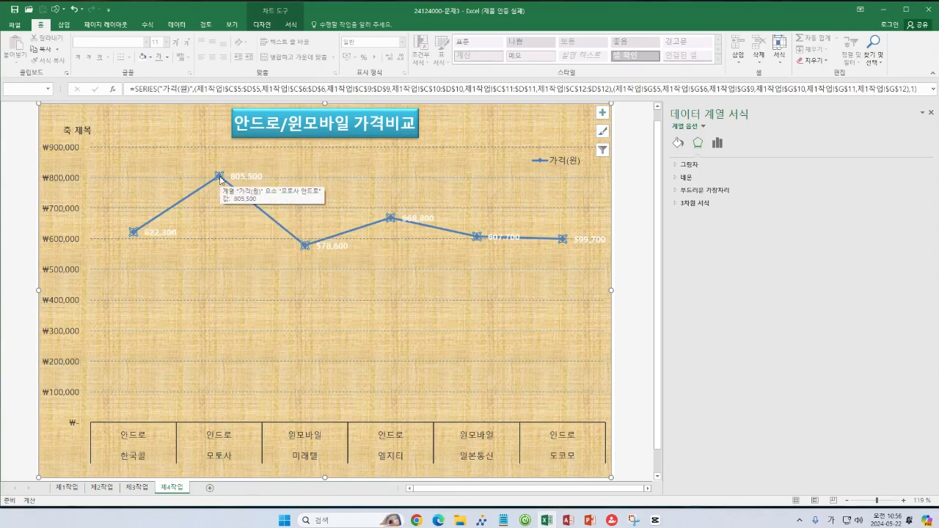
Set the data labels to include the category name, separated from the value by a new line, and position them centered on the points
{"action": "left_click", "coordinate": [244, 177]}
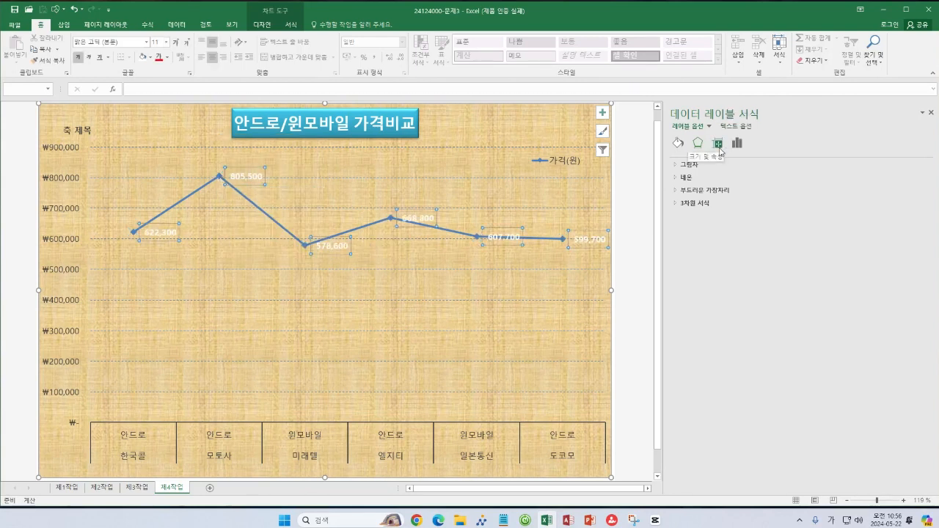
{"action": "left_click", "coordinate": [736, 143]}
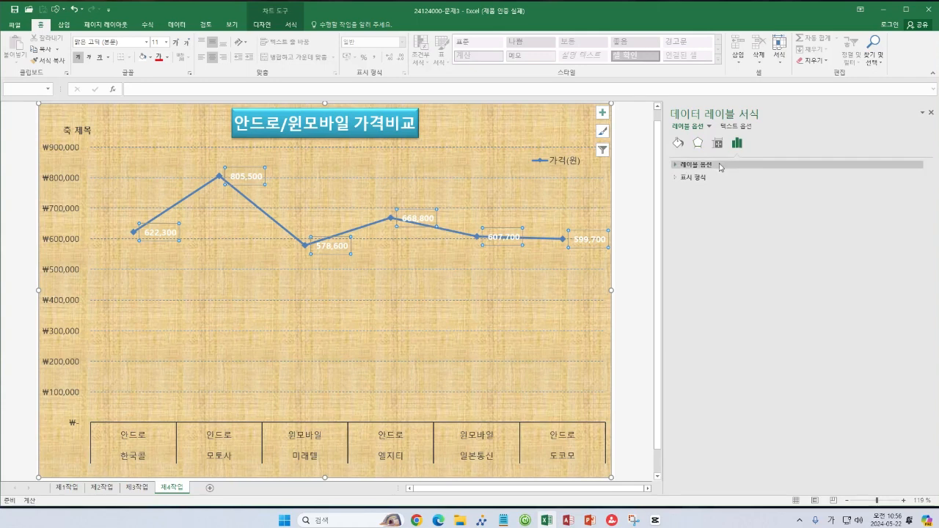
{"action": "left_click", "coordinate": [675, 165]}
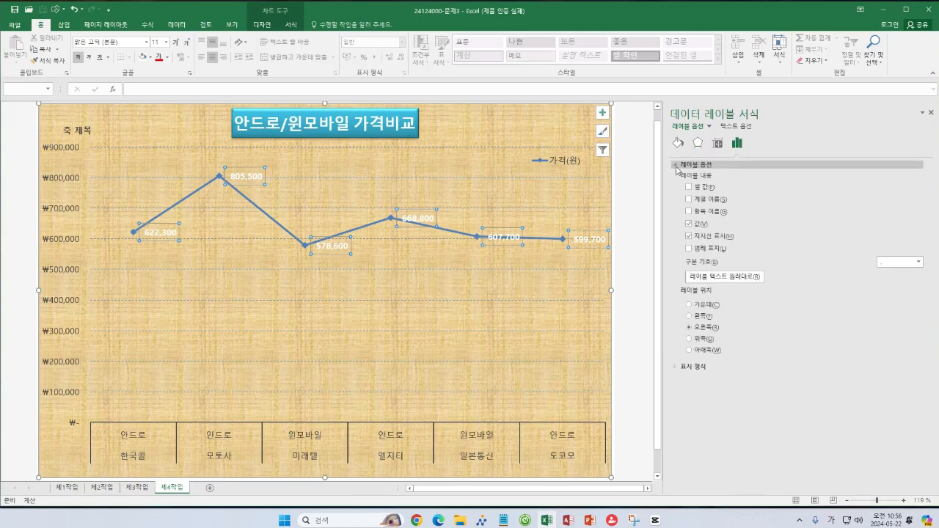
{"action": "left_click", "coordinate": [689, 212]}
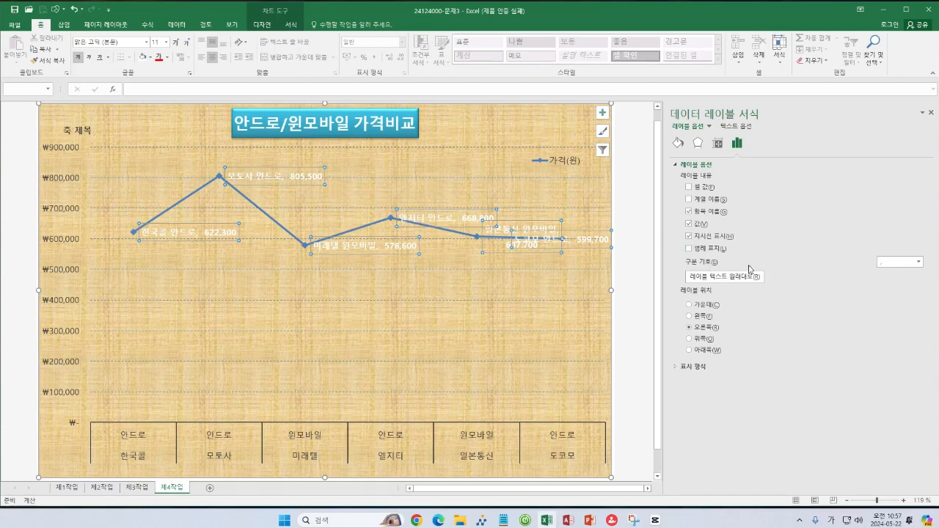
{"action": "left_click", "coordinate": [919, 262]}
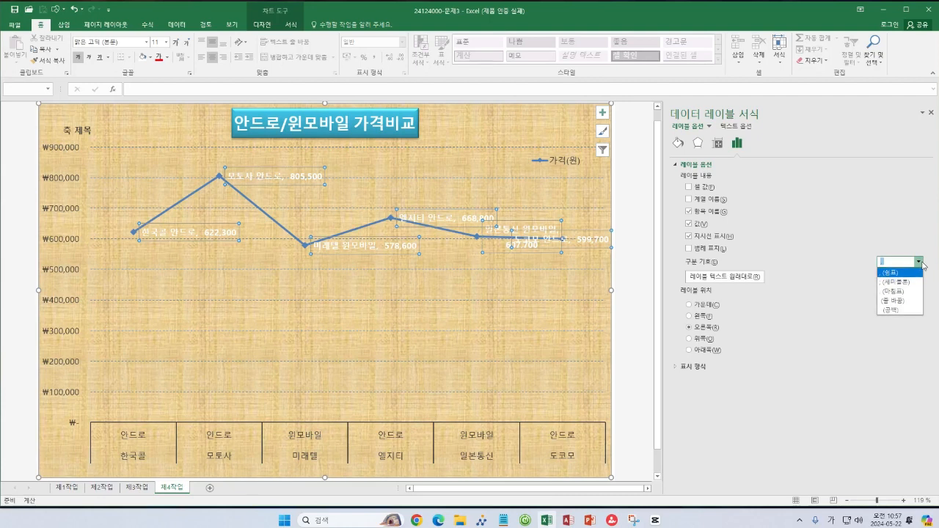
{"action": "left_click", "coordinate": [894, 301]}
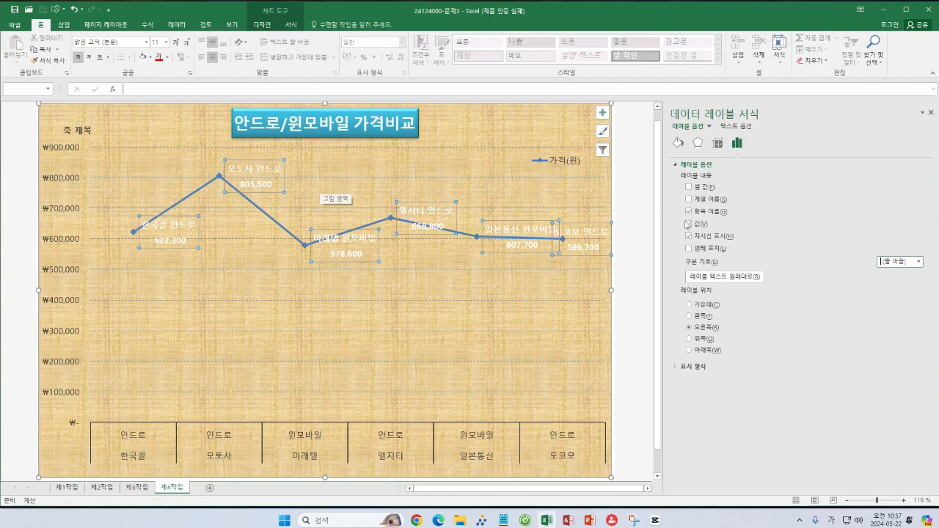
{"action": "left_click", "coordinate": [690, 305]}
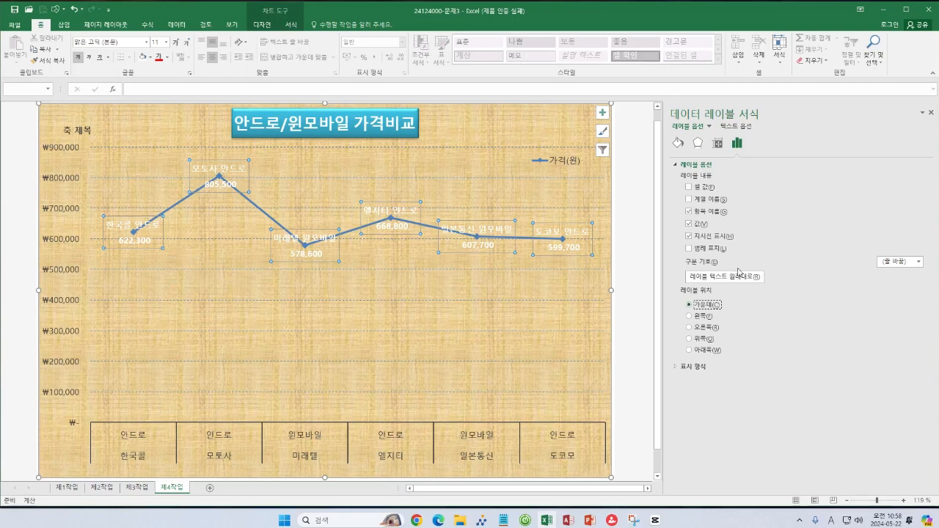
Set the font color of all the data labels to black
{"action": "left_click", "coordinate": [678, 143]}
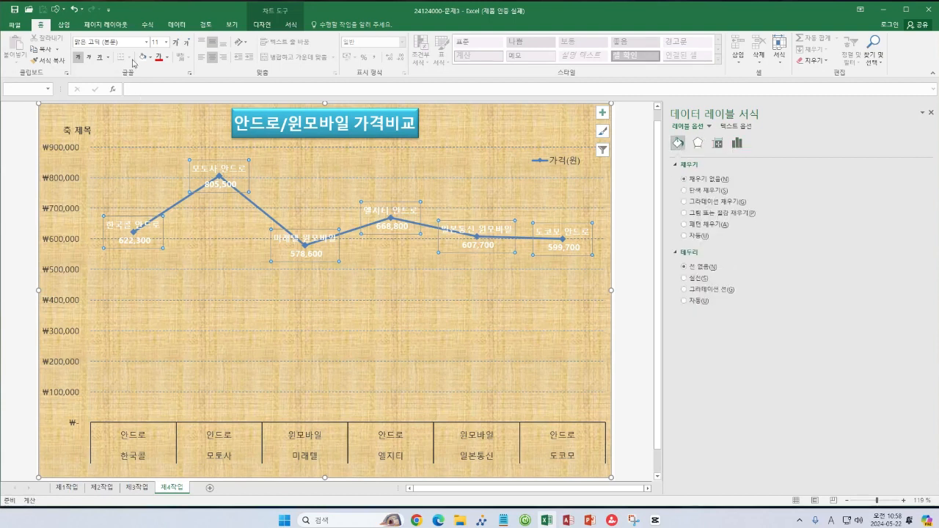
{"action": "left_click", "coordinate": [167, 59]}
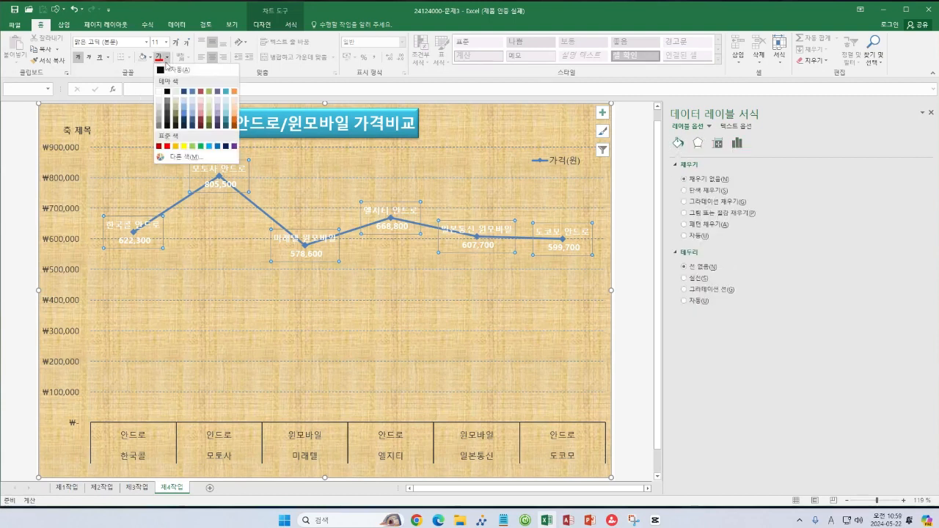
{"action": "left_click", "coordinate": [168, 91]}
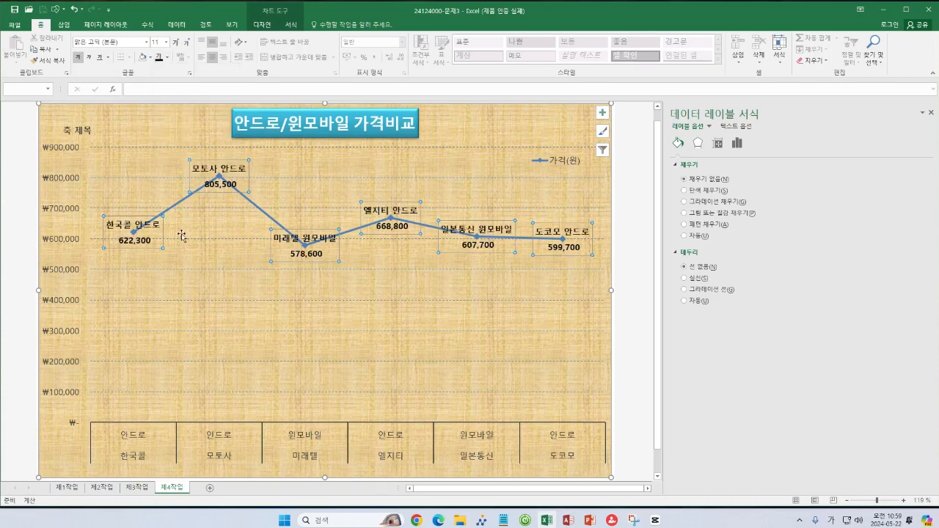
{"action": "left_click", "coordinate": [202, 261]}
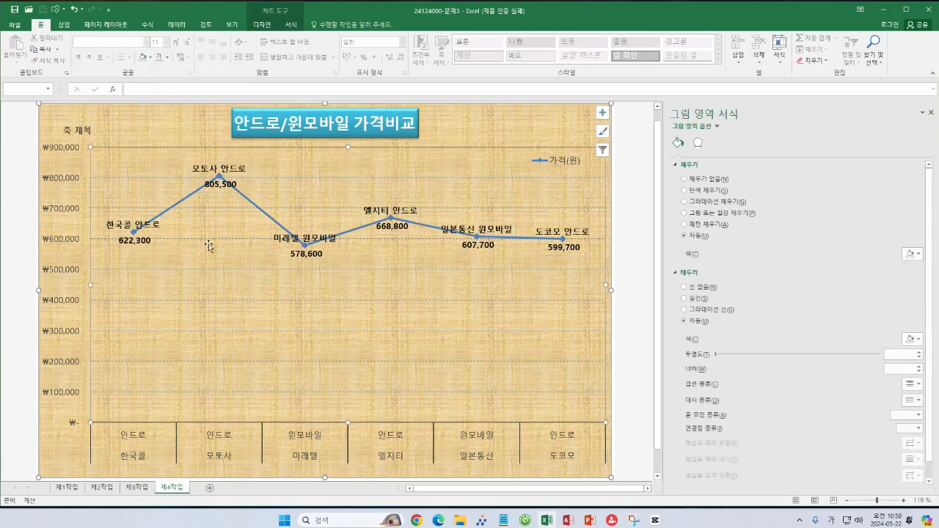
Move the 한국콜 label below its marker, the 모토사 label to the right of its marker and the 미래텔 label to the lower right
{"action": "left_click", "coordinate": [133, 241]}
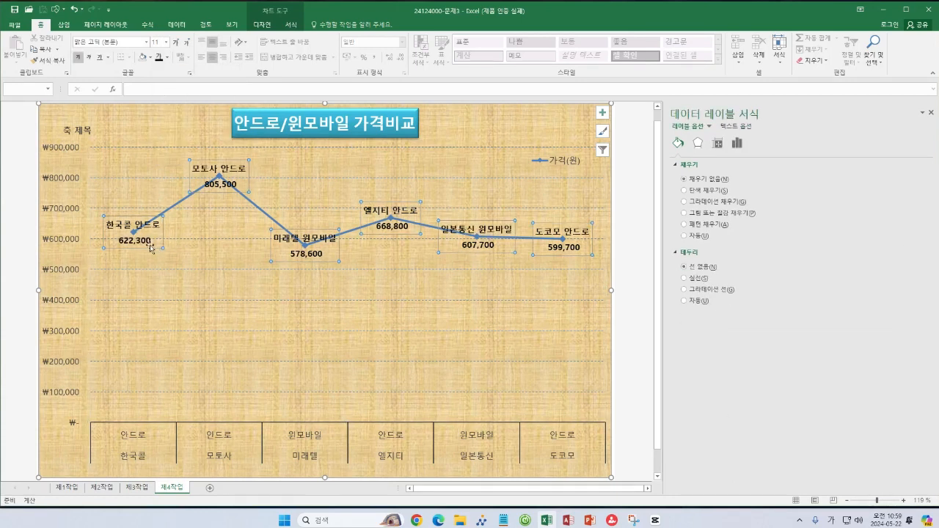
{"action": "left_click", "coordinate": [146, 247]}
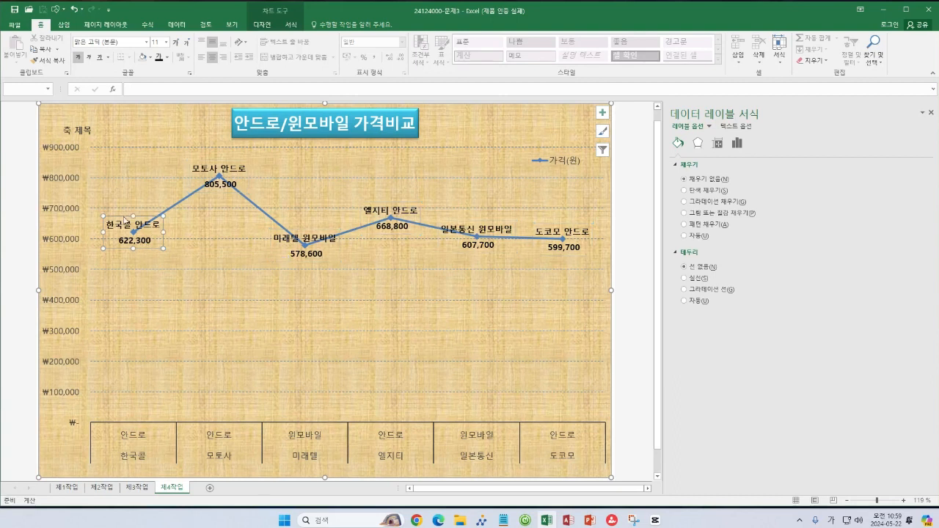
{"action": "left_click_drag", "start_coordinate": [115, 219], "coordinate": [116, 247]}
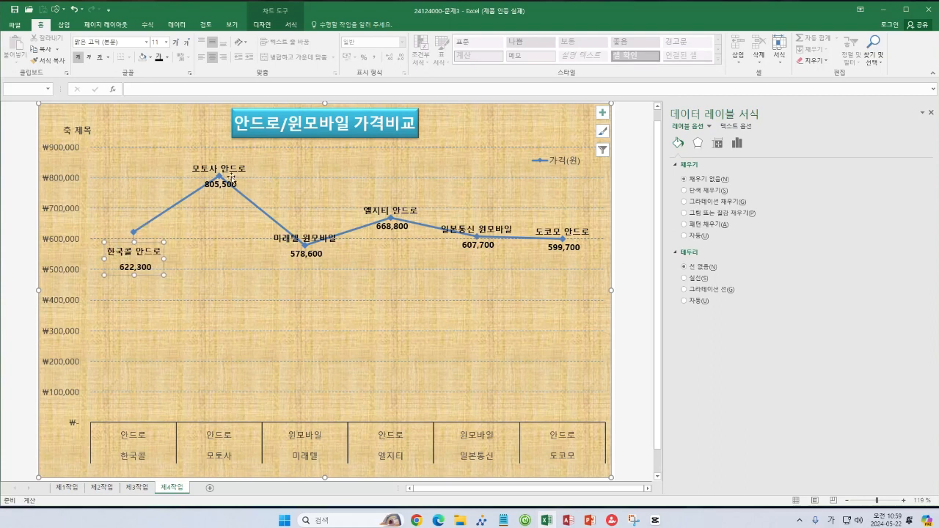
{"action": "left_click", "coordinate": [224, 168]}
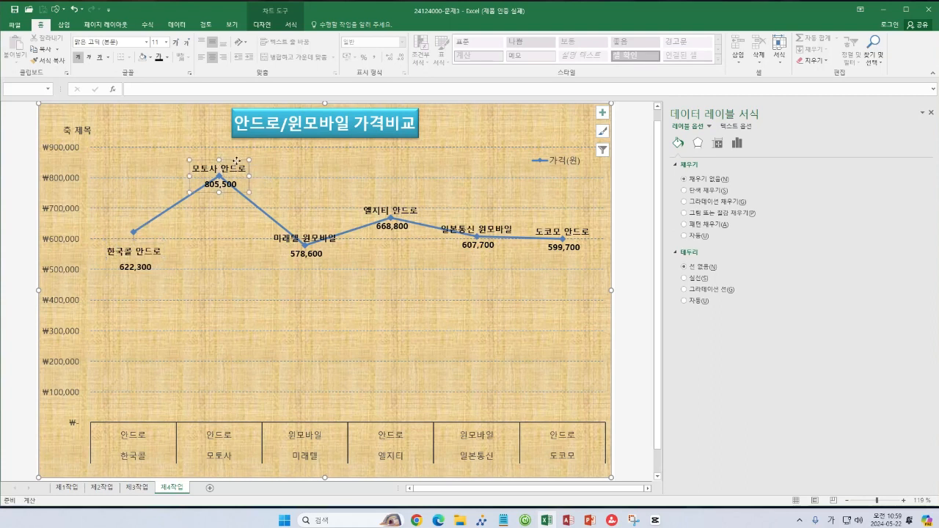
{"action": "left_click_drag", "start_coordinate": [236, 163], "coordinate": [276, 160]}
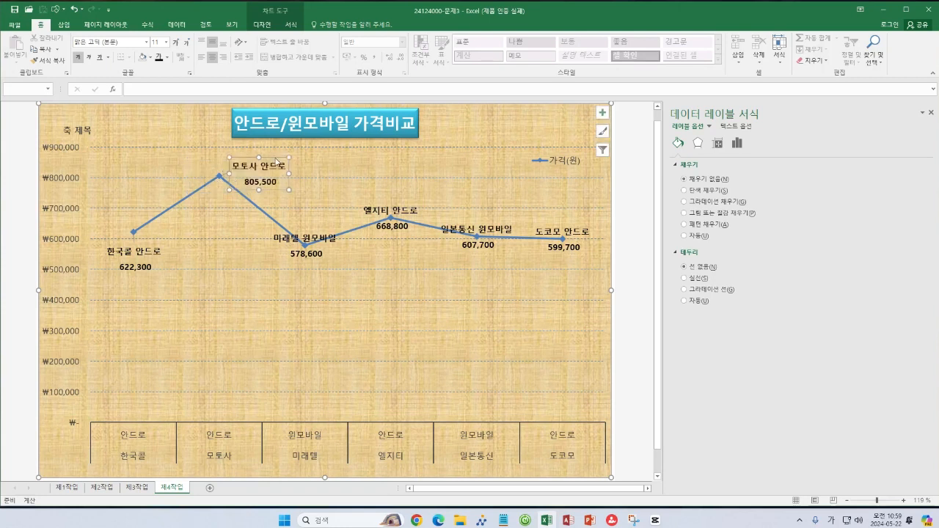
{"action": "left_click", "coordinate": [313, 246]}
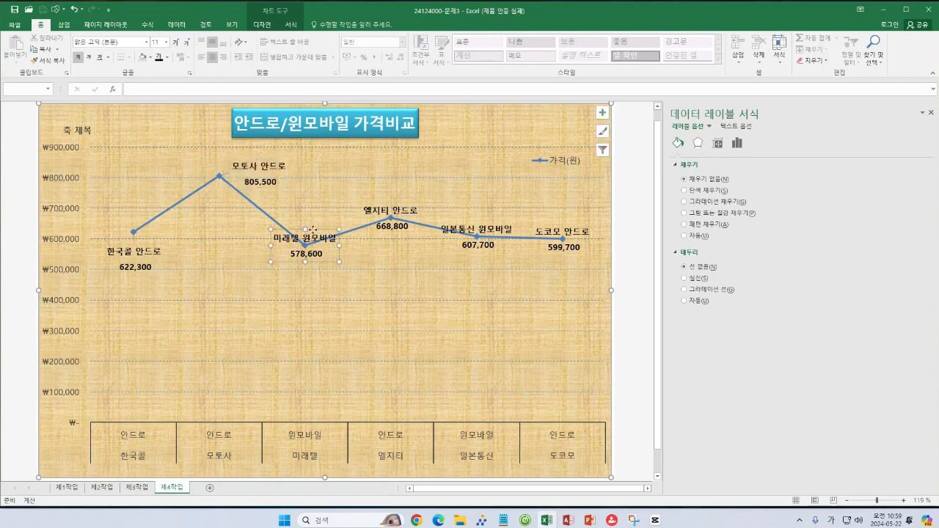
{"action": "left_click_drag", "start_coordinate": [316, 234], "coordinate": [361, 244]}
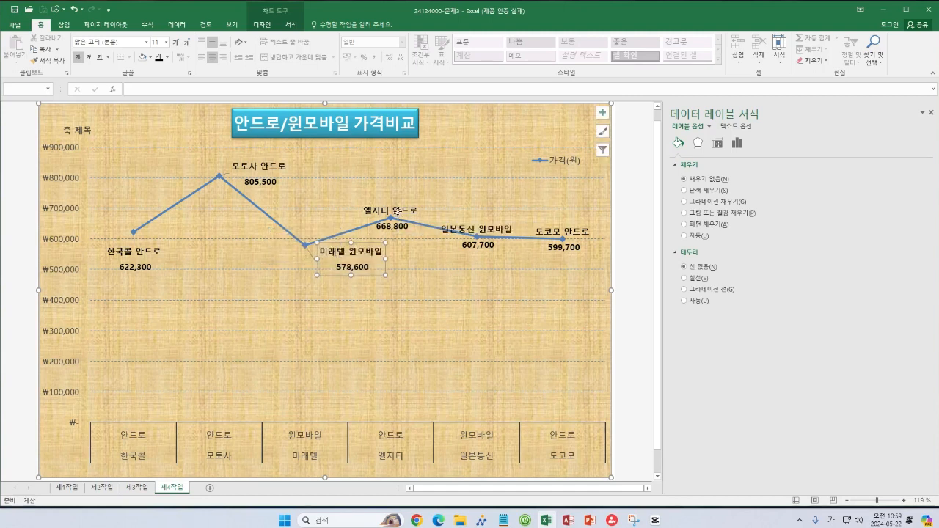
Move the 엘지티 and 도코모 data labels above the line and the 일본통신 label below it
{"action": "left_click", "coordinate": [398, 214]}
{"action": "left_click", "coordinate": [404, 201]}
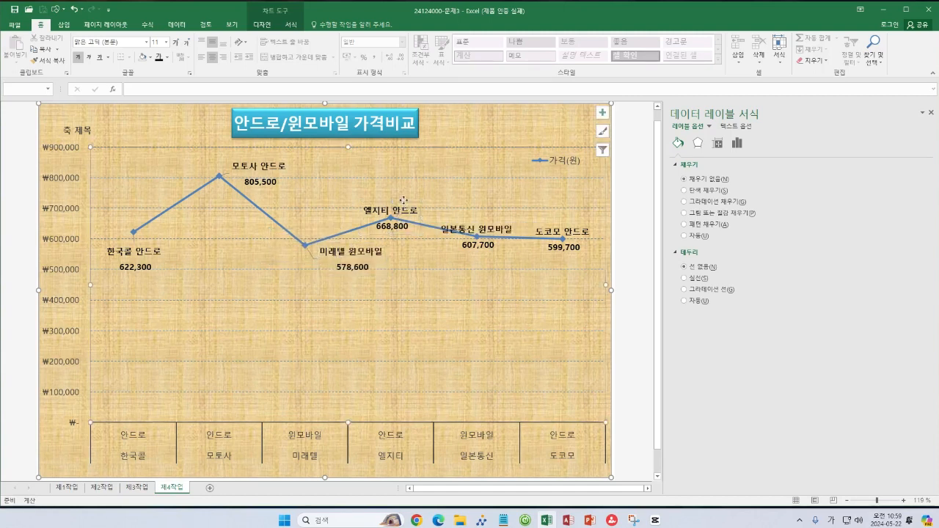
{"action": "left_click", "coordinate": [404, 209]}
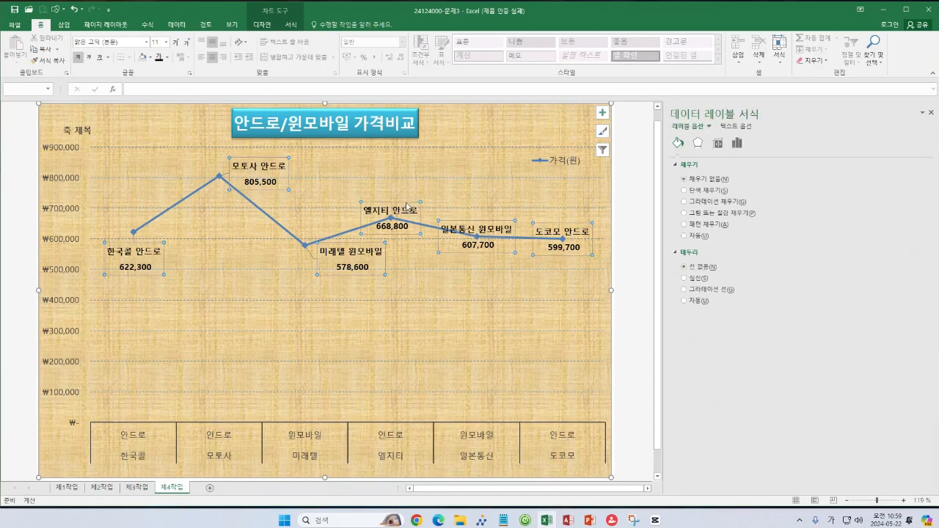
{"action": "left_click", "coordinate": [404, 209]}
{"action": "left_click_drag", "start_coordinate": [404, 209], "coordinate": [405, 178]}
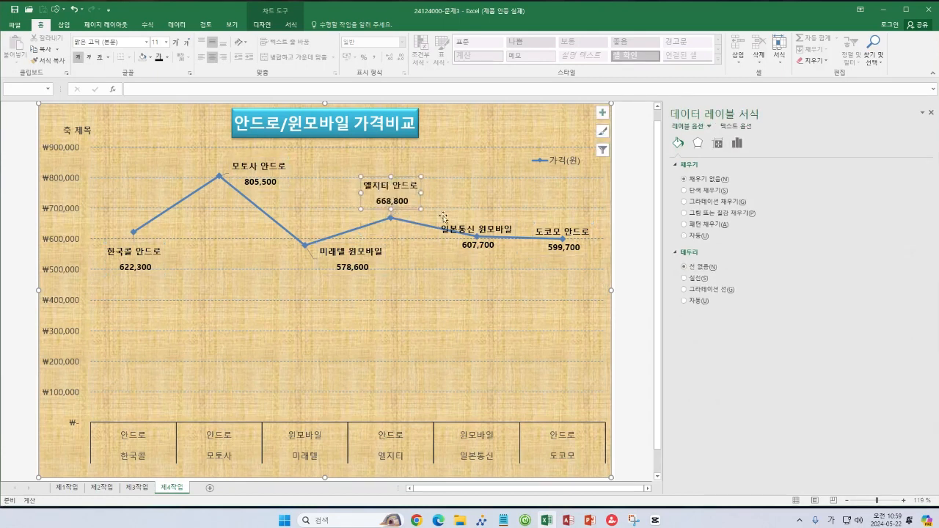
{"action": "left_click", "coordinate": [477, 221]}
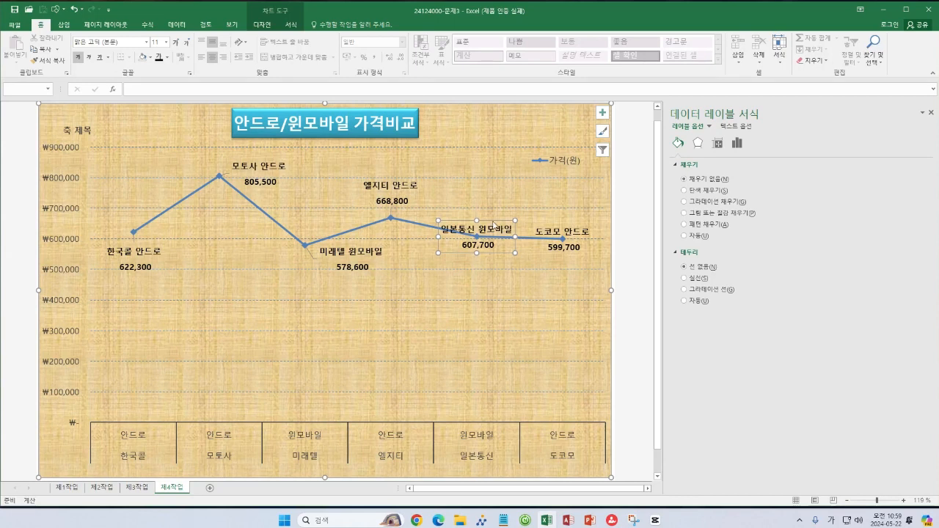
{"action": "left_click_drag", "start_coordinate": [493, 221], "coordinate": [501, 252]}
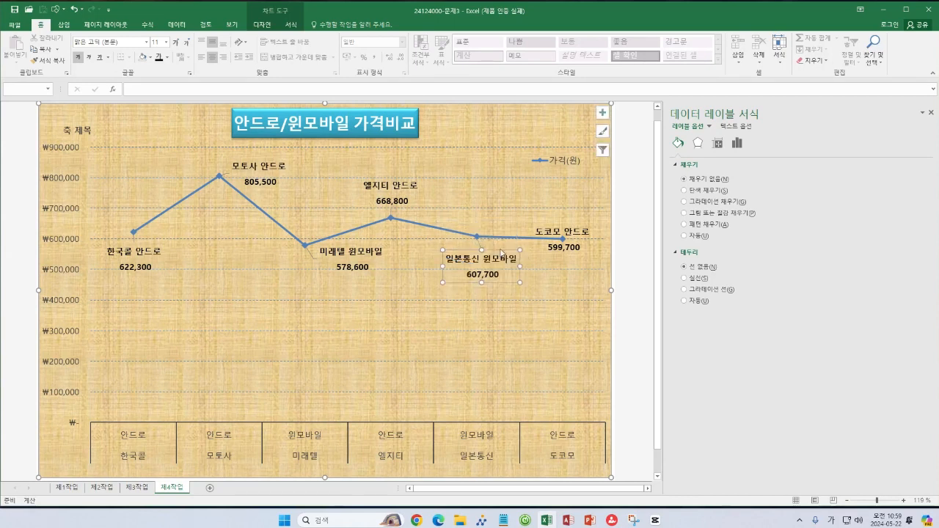
{"action": "left_click", "coordinate": [564, 250]}
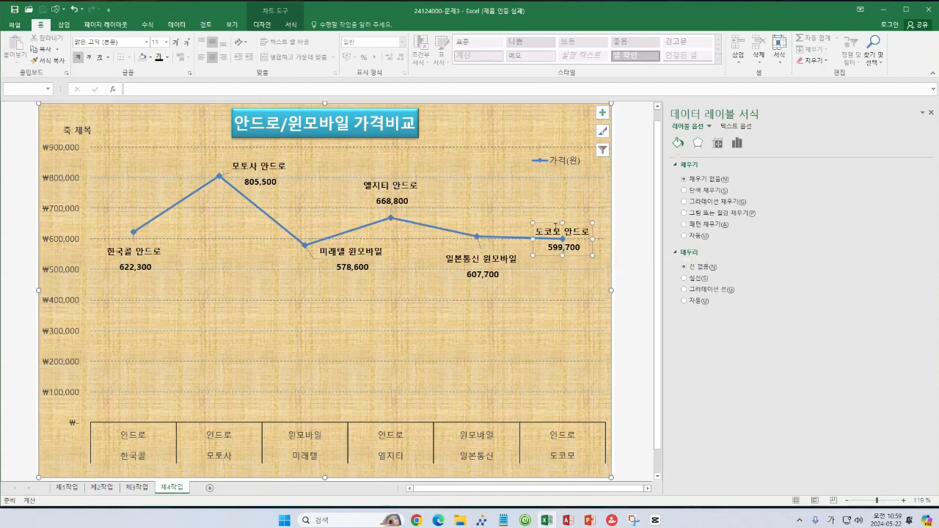
{"action": "left_click_drag", "start_coordinate": [555, 230], "coordinate": [555, 206]}
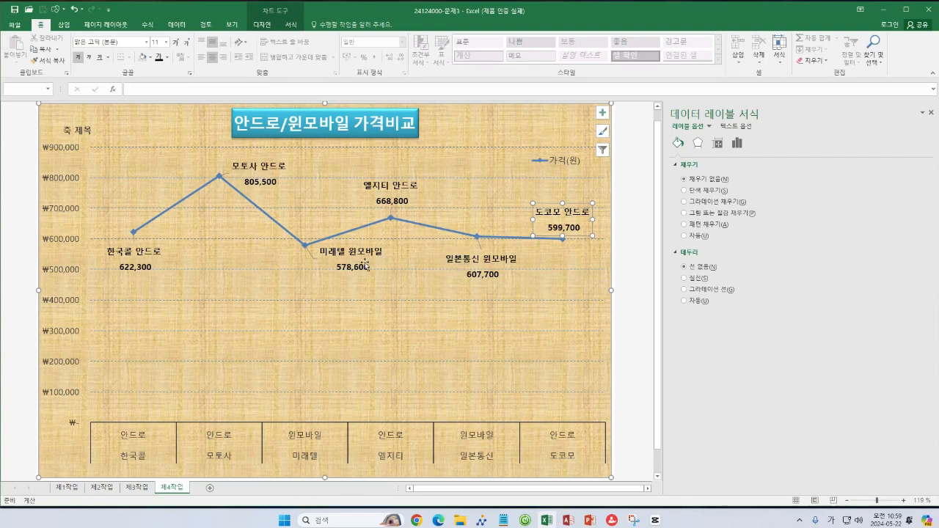
Turn off the leader lines for all data labels of the 가격(원) series
{"action": "left_click", "coordinate": [216, 262]}
{"action": "left_click", "coordinate": [123, 250]}
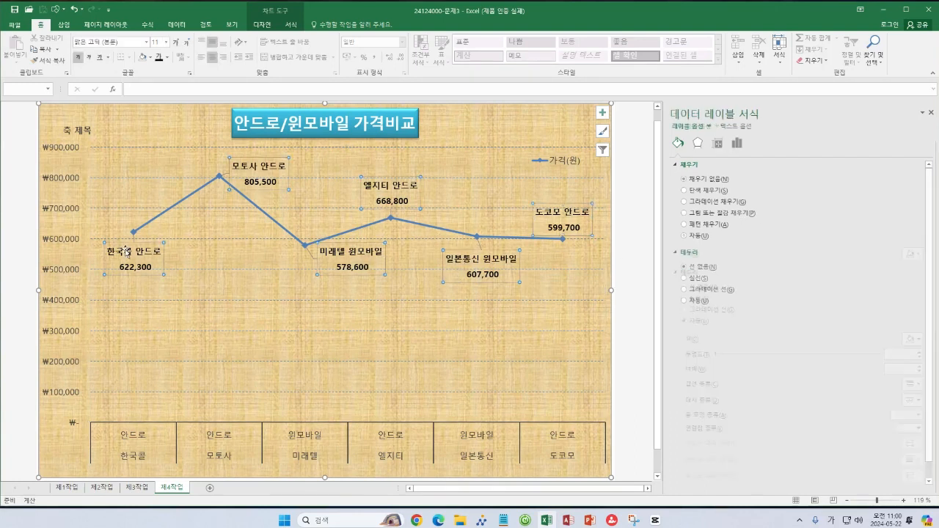
{"action": "left_click", "coordinate": [703, 147]}
{"action": "left_click", "coordinate": [737, 143]}
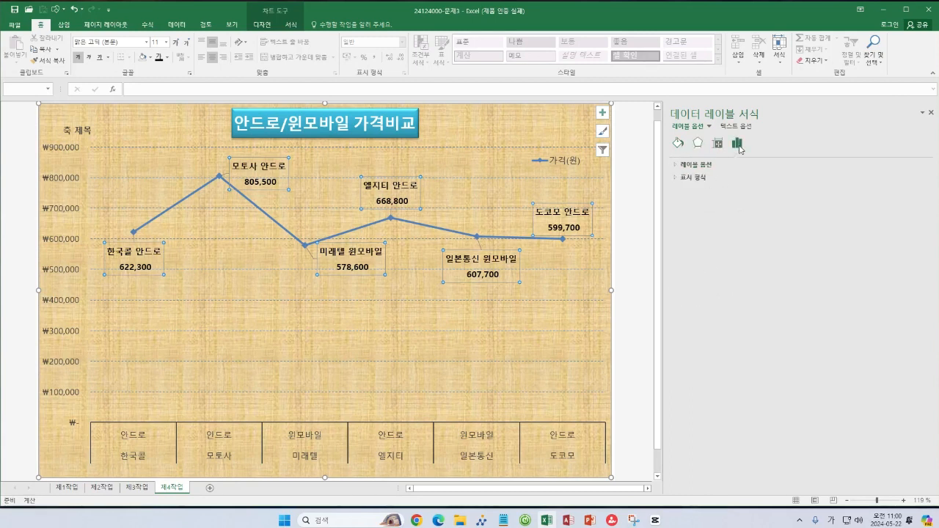
{"action": "left_click", "coordinate": [676, 165]}
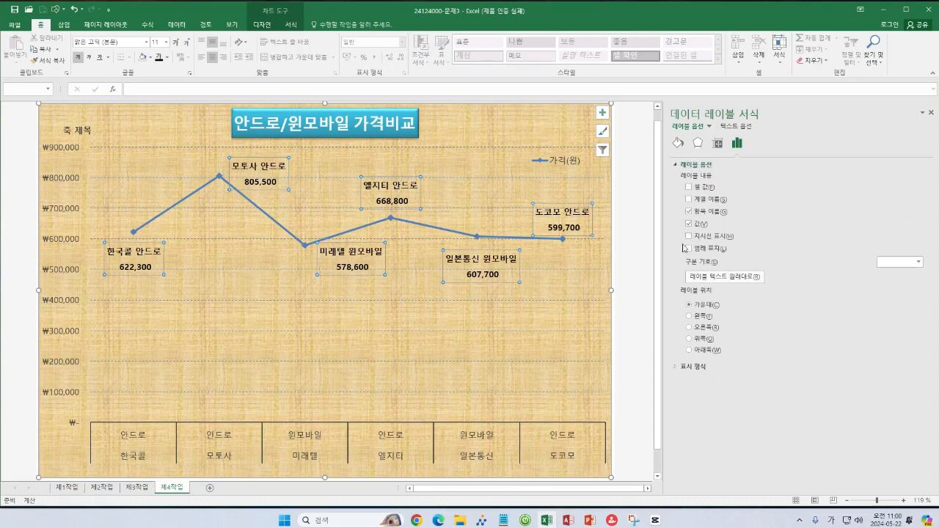
Set the plot area's border to no line
{"action": "left_click", "coordinate": [440, 167]}
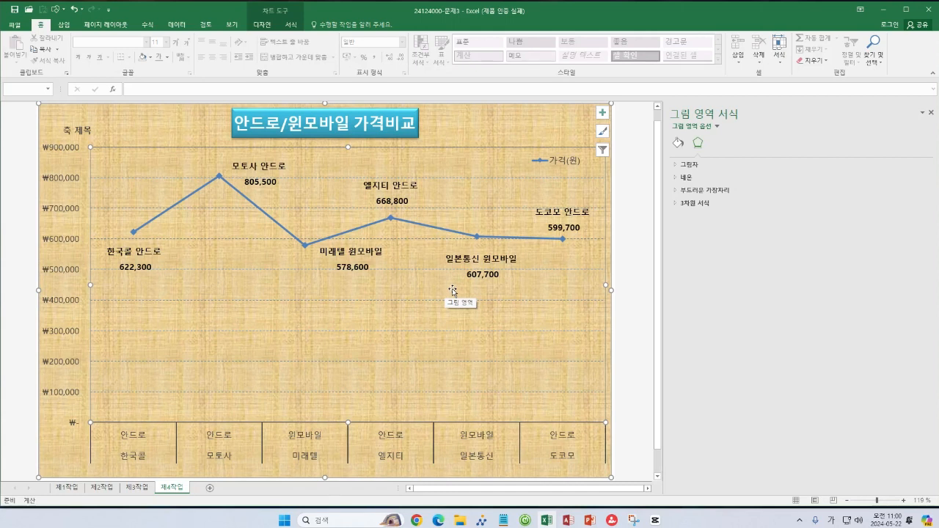
{"action": "left_click", "coordinate": [677, 142]}
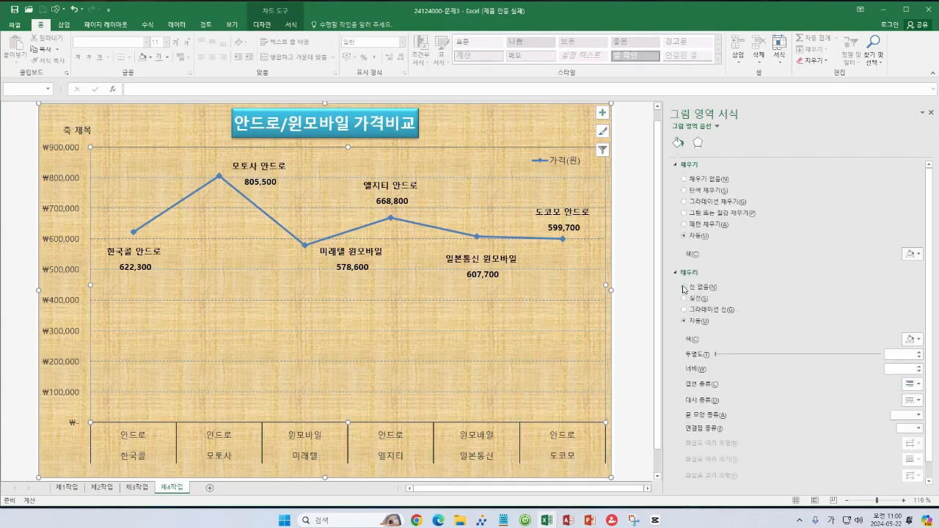
{"action": "left_click", "coordinate": [683, 288]}
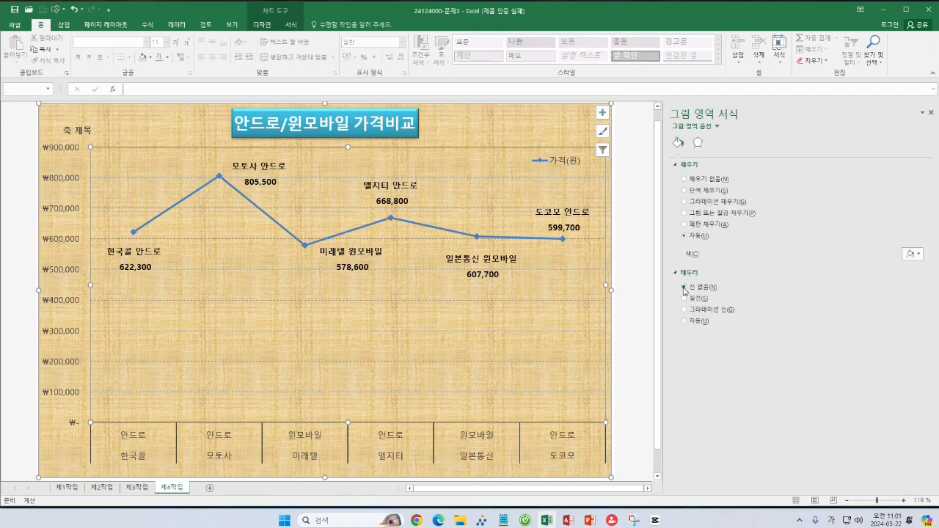
{"action": "left_click", "coordinate": [523, 129]}
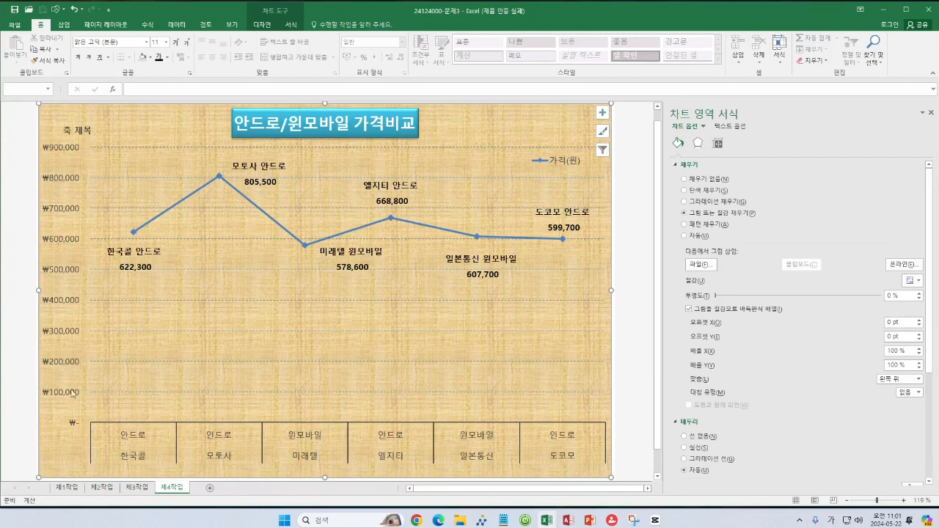
Format the vertical value axis with a solid line
{"action": "left_click", "coordinate": [74, 212]}
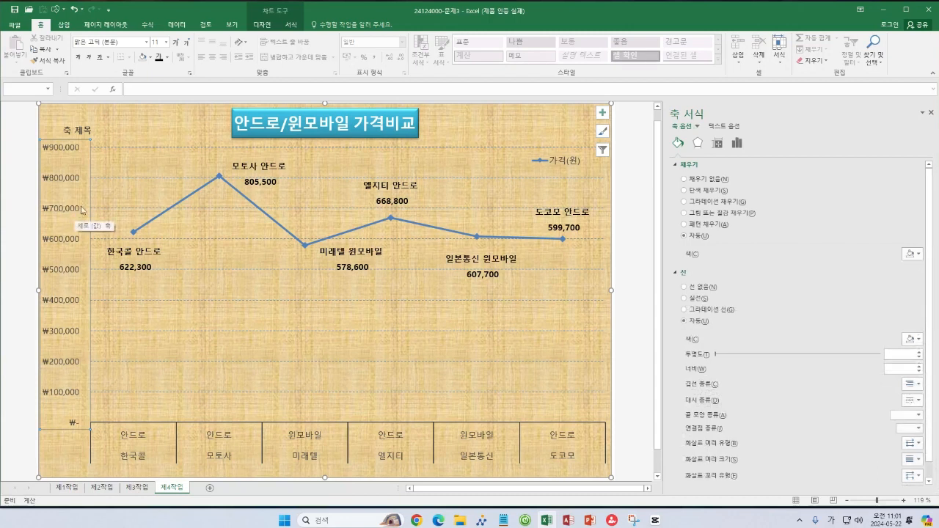
{"action": "left_click", "coordinate": [684, 298]}
{"action": "left_click", "coordinate": [466, 128]}
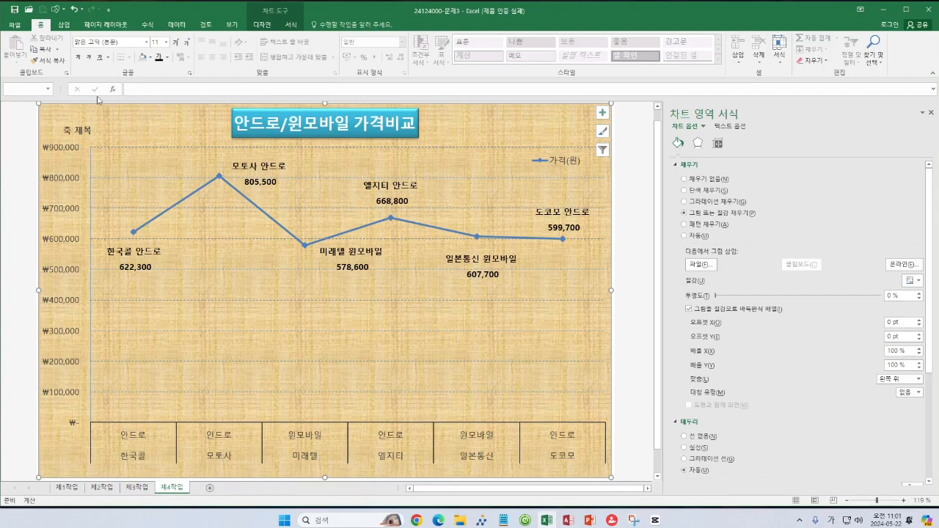
Replace the vertical axis title's placeholder text with 단위(원)
{"action": "left_click", "coordinate": [97, 128]}
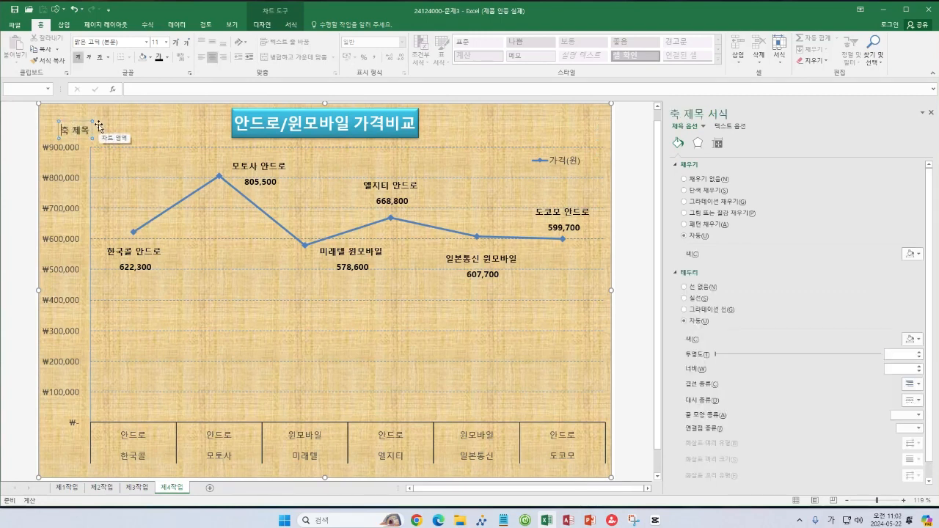
{"action": "key", "text": "Delete"}
{"action": "key", "text": "Delete"}
{"action": "key", "text": "Delete"}
{"action": "key", "text": "Delete"}
{"action": "type", "text": "단으"}
{"action": "type", "text": "(오"}
{"action": "type", "text": "원"}
{"action": "type", "text": ")"}
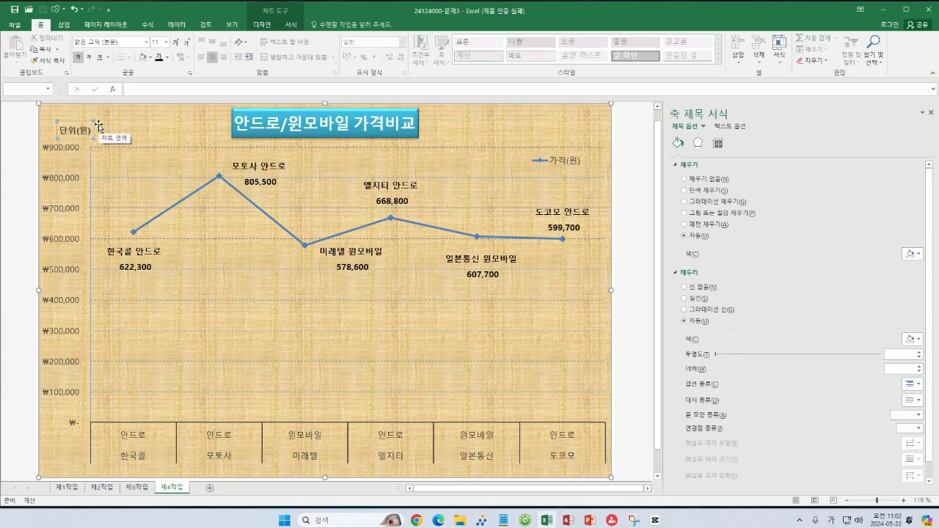